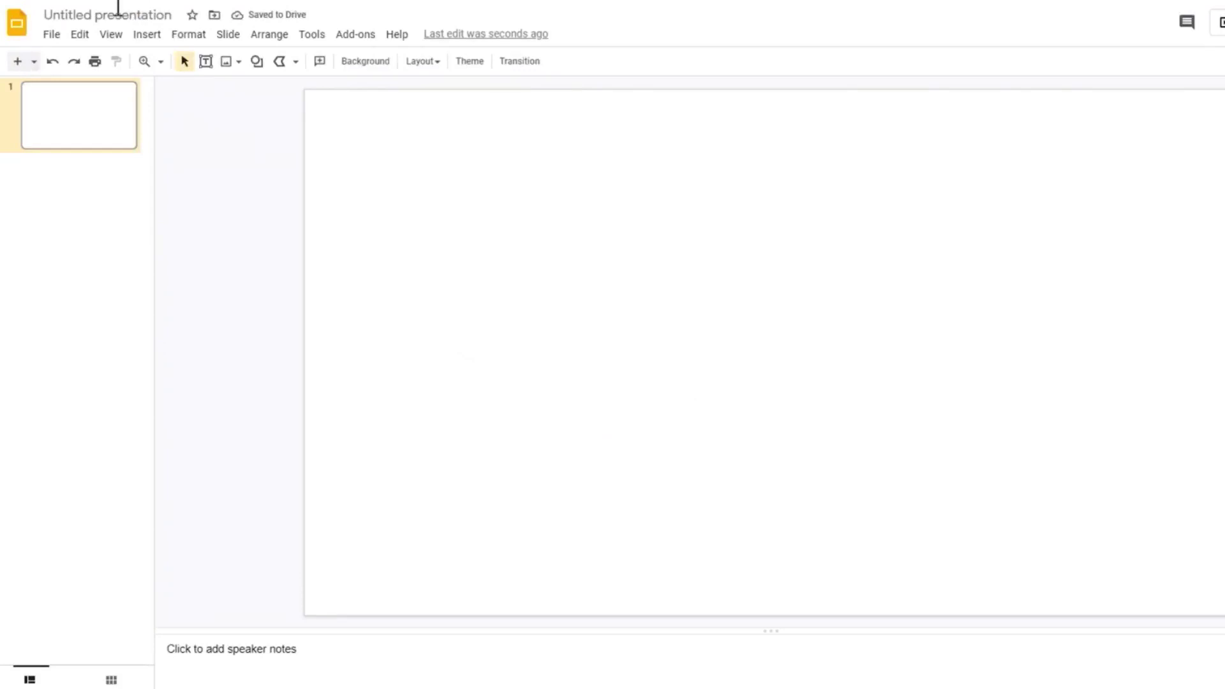
# Step: Rename the untitled presentation to 'Whatever you want'
pyautogui.click(117, 12)
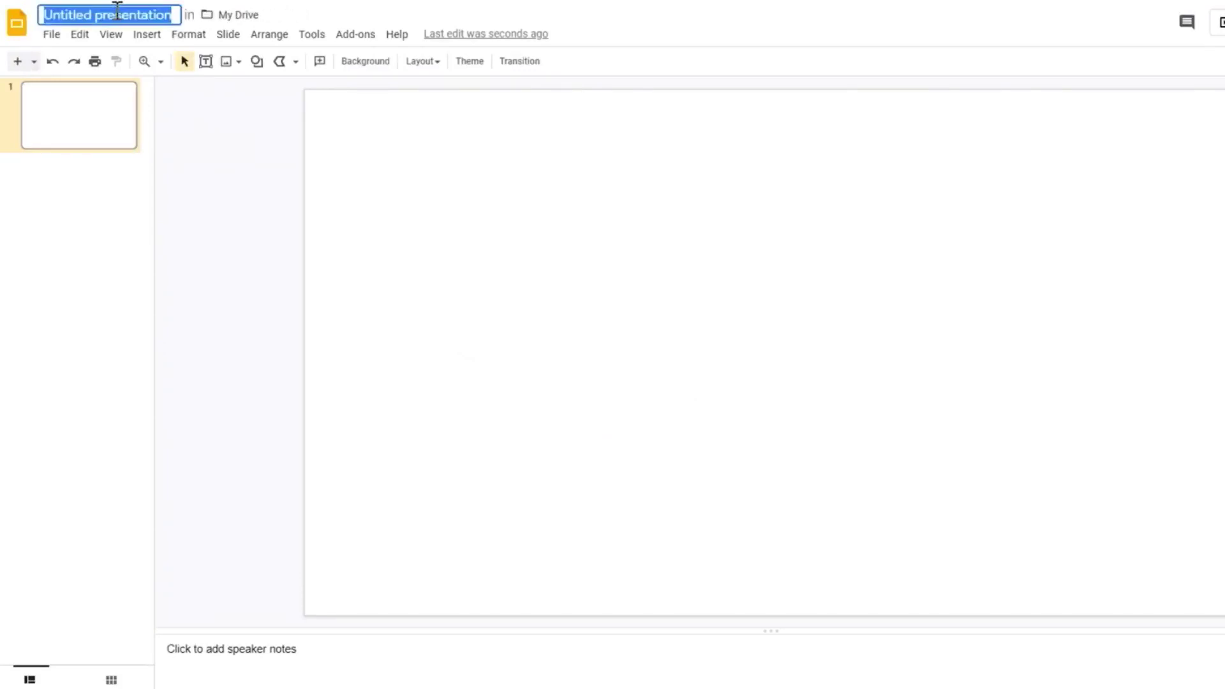
pyautogui.write('What')
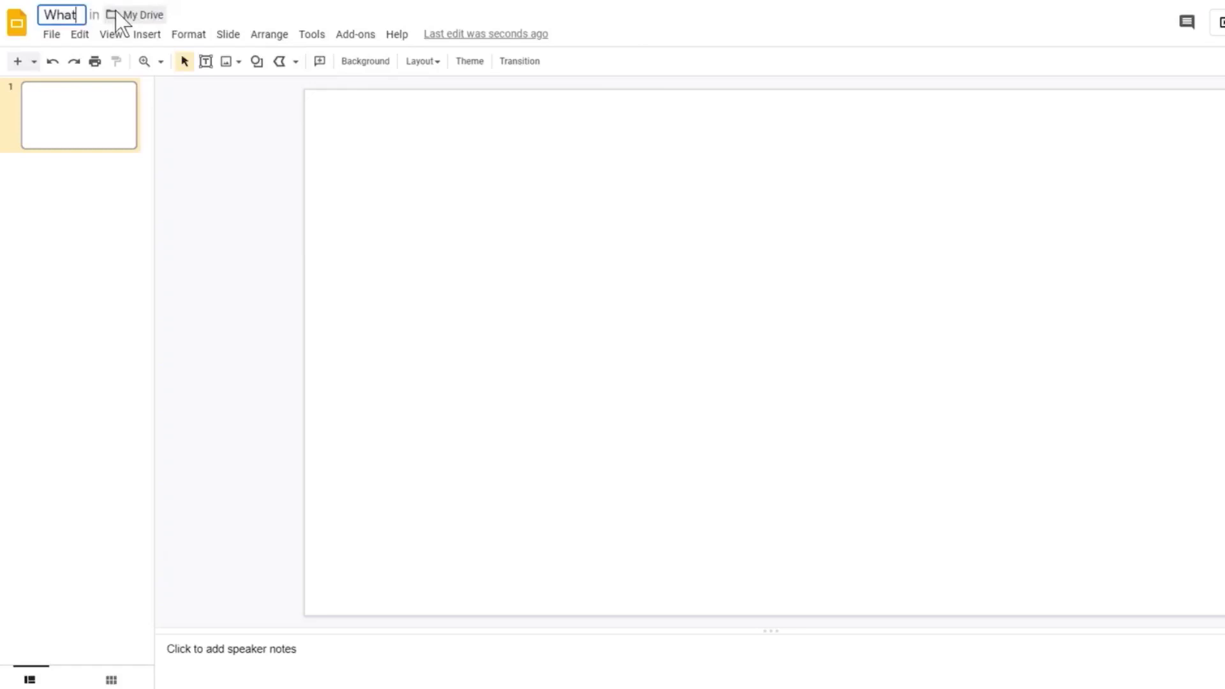
pyautogui.write('ever you want')
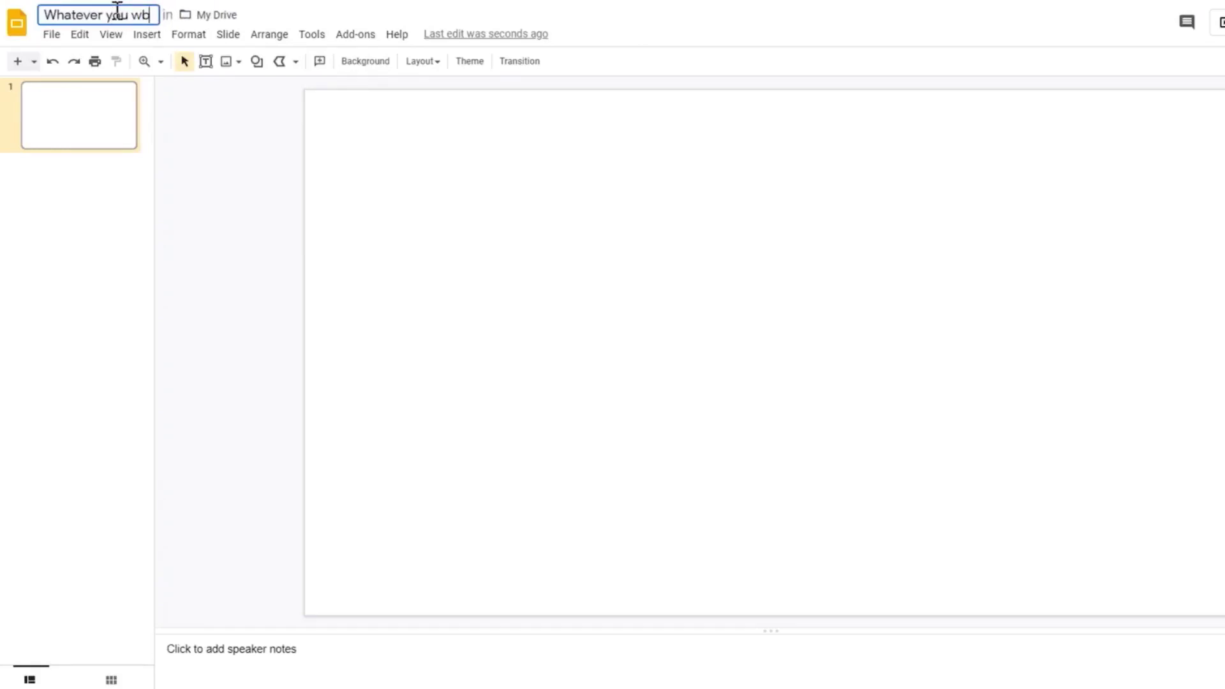
pyautogui.press('Return')
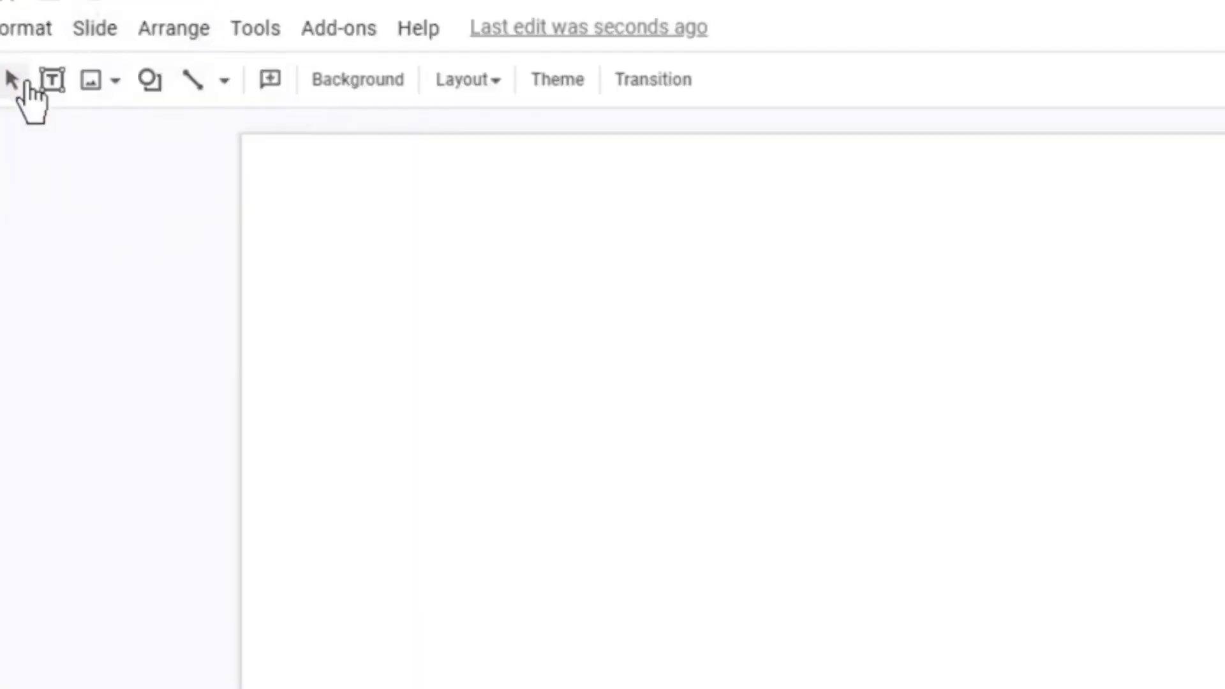
# Step: Draw a large closed square outline with the Polyline tool, ending at the start point
pyautogui.click(295, 62)
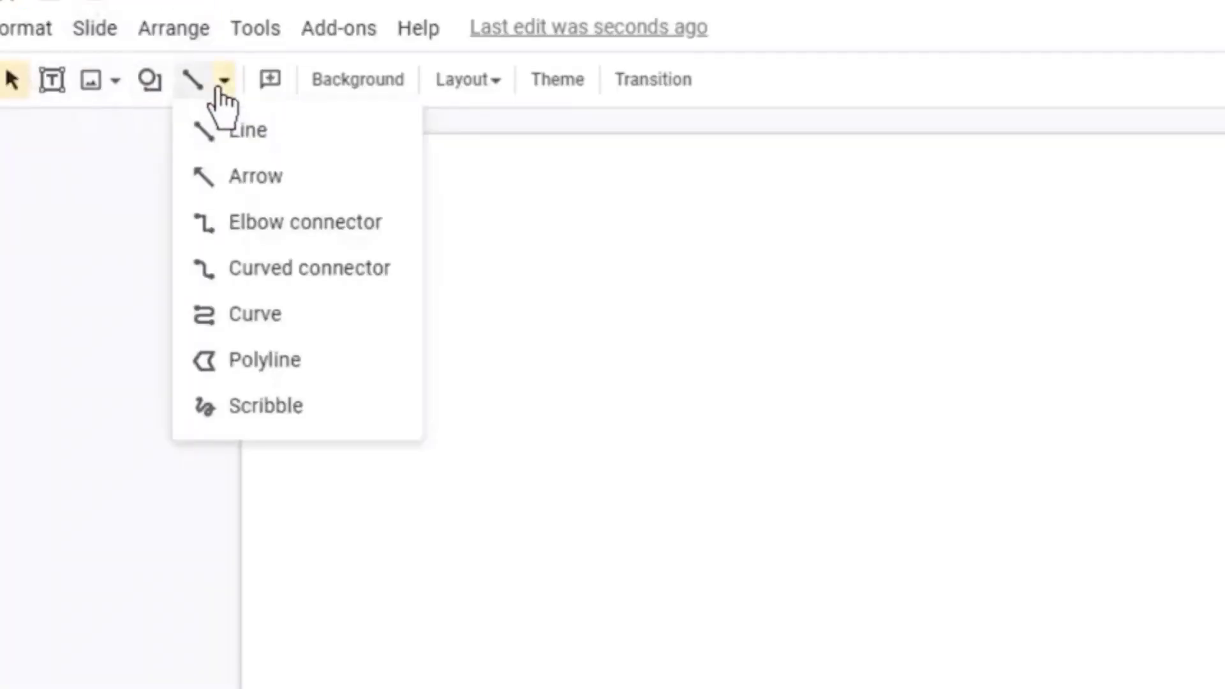
pyautogui.click(285, 365)
pyautogui.click(529, 213)
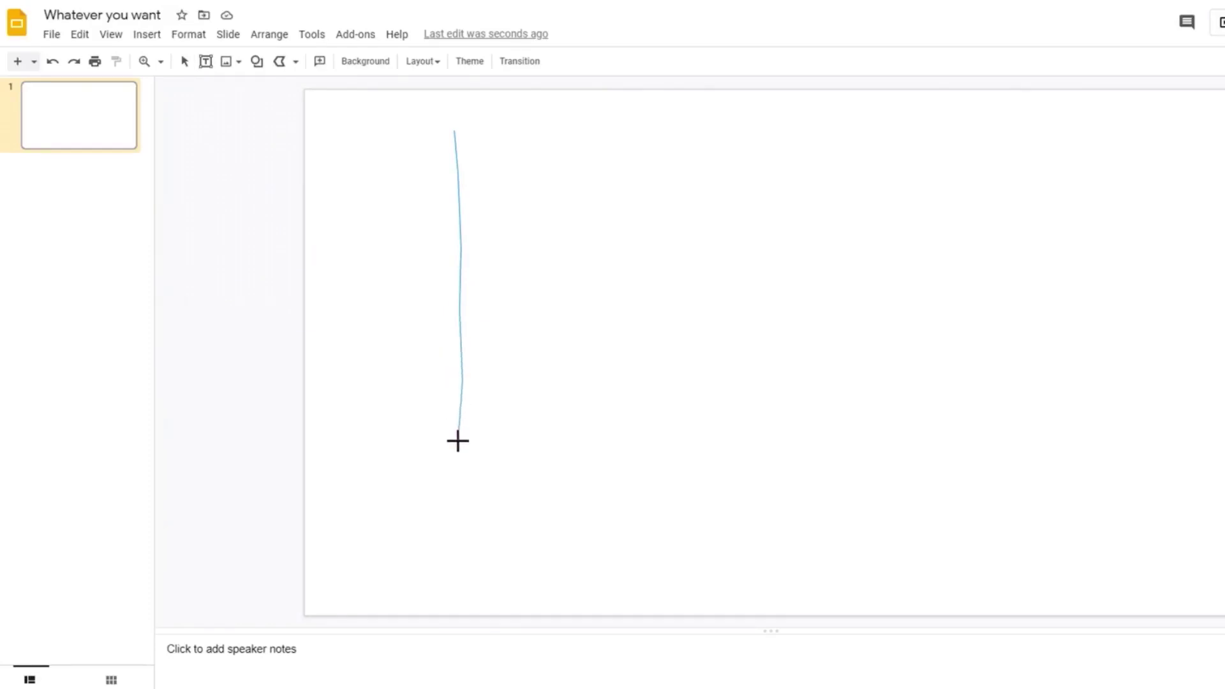
pyautogui.moveTo(449, 529); pyautogui.dragTo(653, 537)
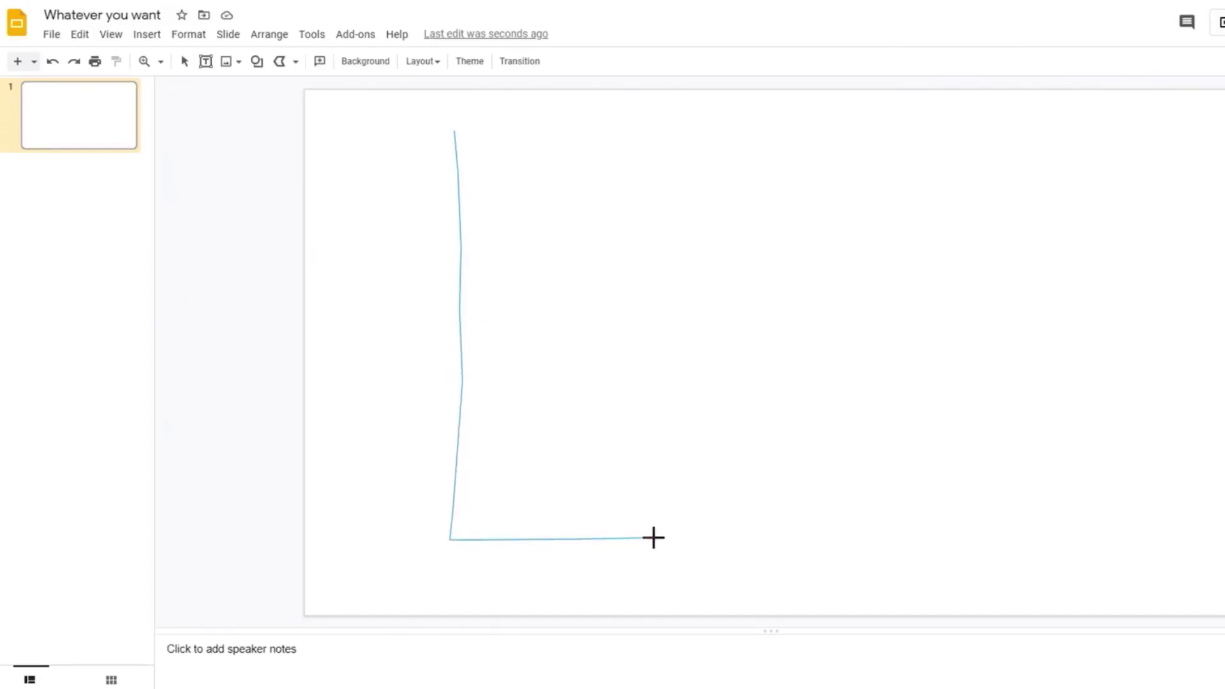
pyautogui.moveTo(793, 526)
pyautogui.mouseDown()
pyautogui.moveTo(908, 509)
pyautogui.moveTo(945, 451)
pyautogui.mouseUp()
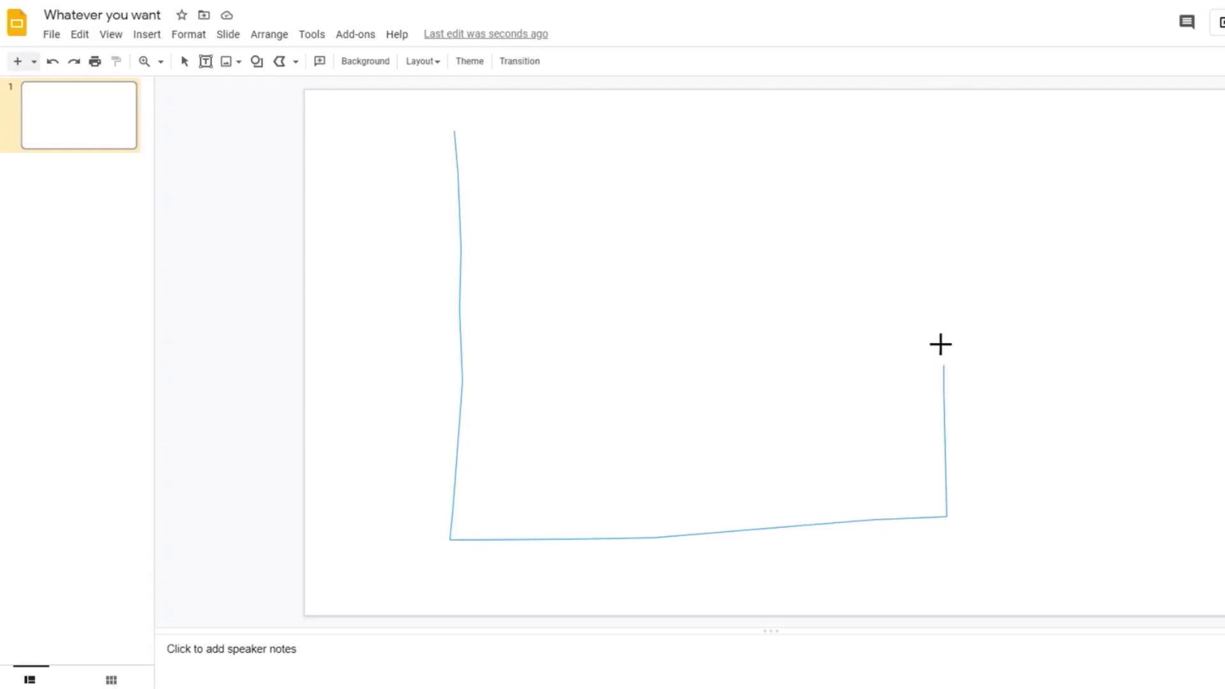
pyautogui.moveTo(923, 86); pyautogui.dragTo(797, 85)
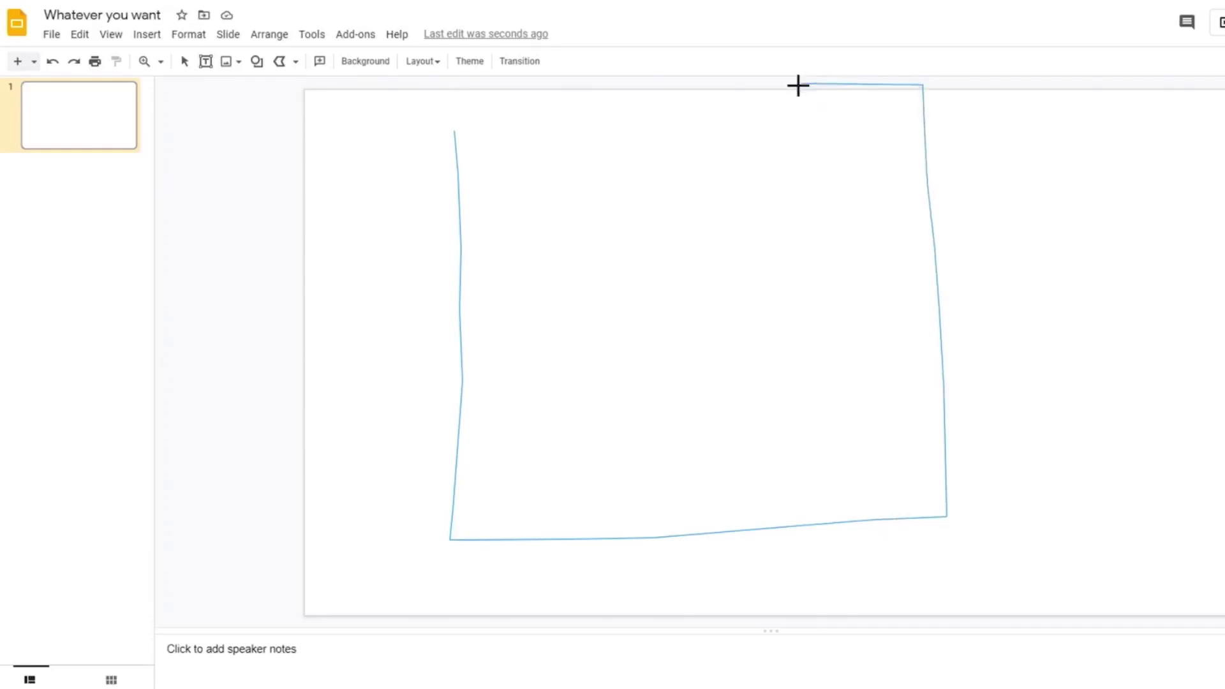
pyautogui.moveTo(705, 86); pyautogui.dragTo(530, 93)
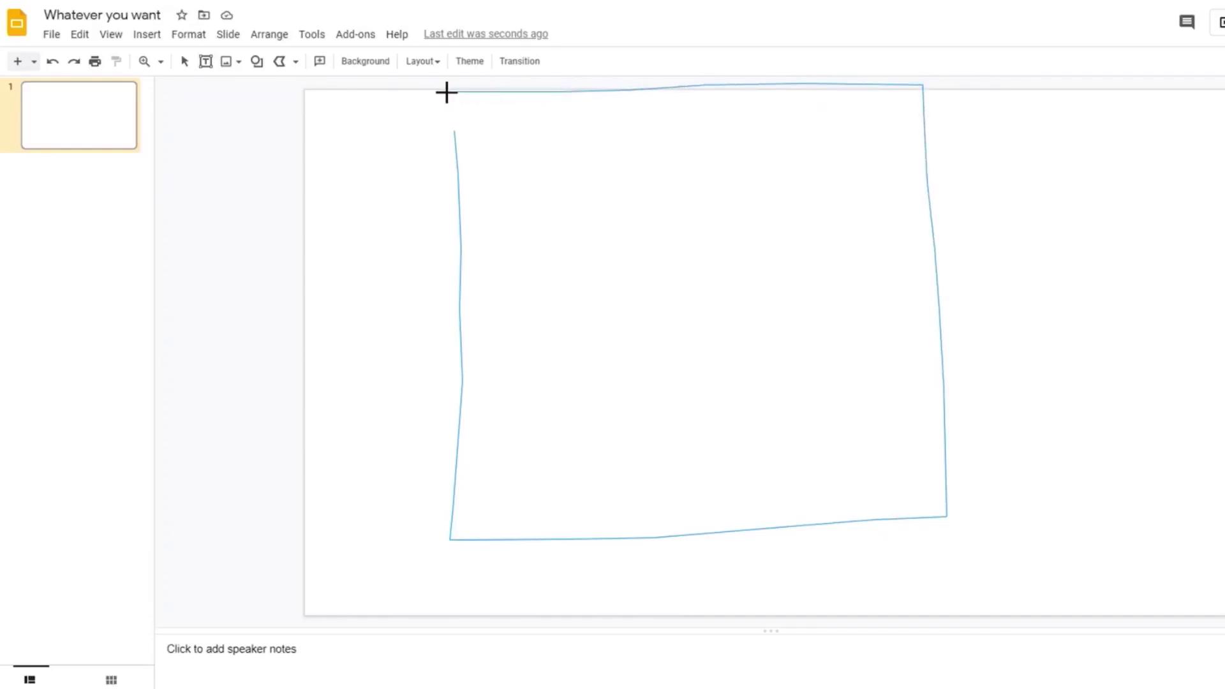
pyautogui.moveTo(451, 128); pyautogui.dragTo(450, 127)
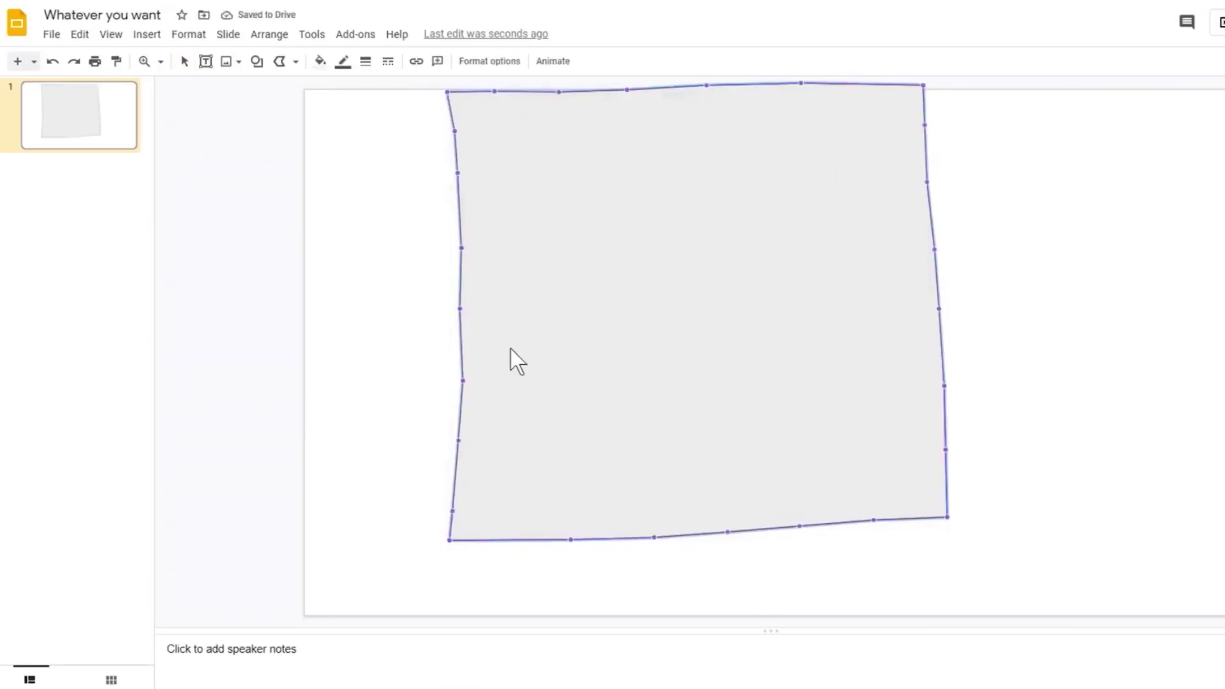
# Step: Give the square a 2 px black outline and green fill, then start a polyline for the left eye
pyautogui.moveTo(459, 312)
pyautogui.mouseDown()
pyautogui.moveTo(506, 315)
pyautogui.moveTo(448, 312)
pyautogui.moveTo(468, 313)
pyautogui.mouseUp()
pyautogui.click(366, 61)
pyautogui.click(390, 113)
pyautogui.click(343, 61)
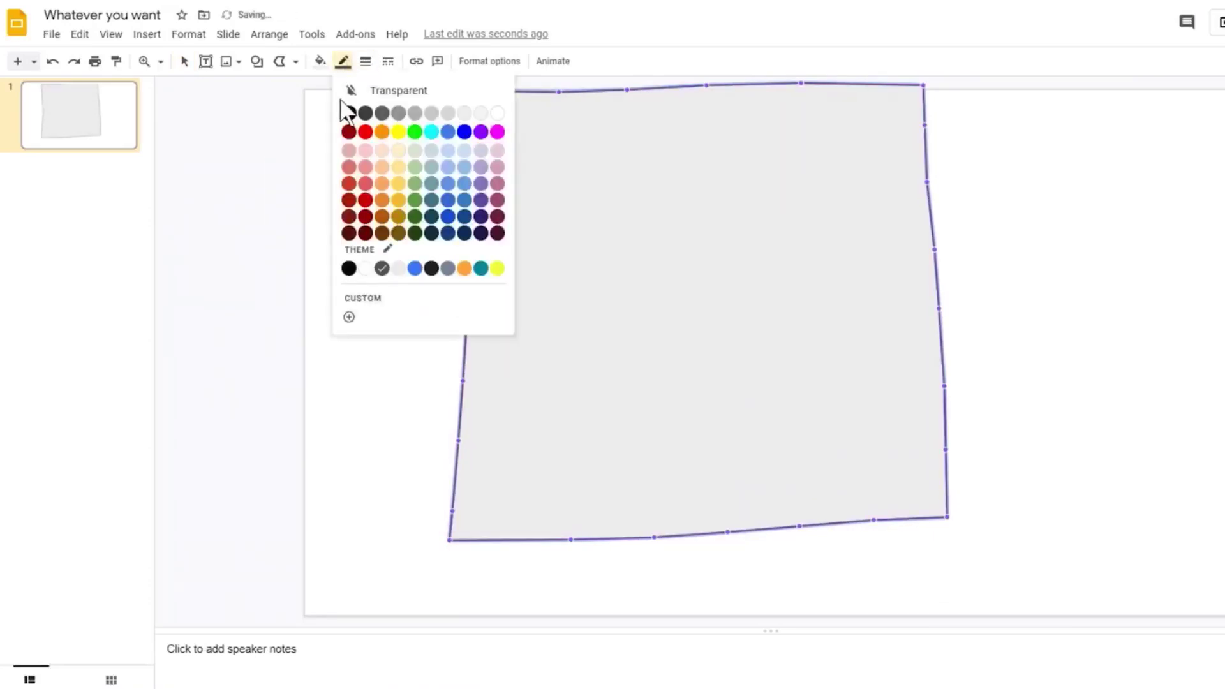
pyautogui.click(349, 113)
pyautogui.click(320, 61)
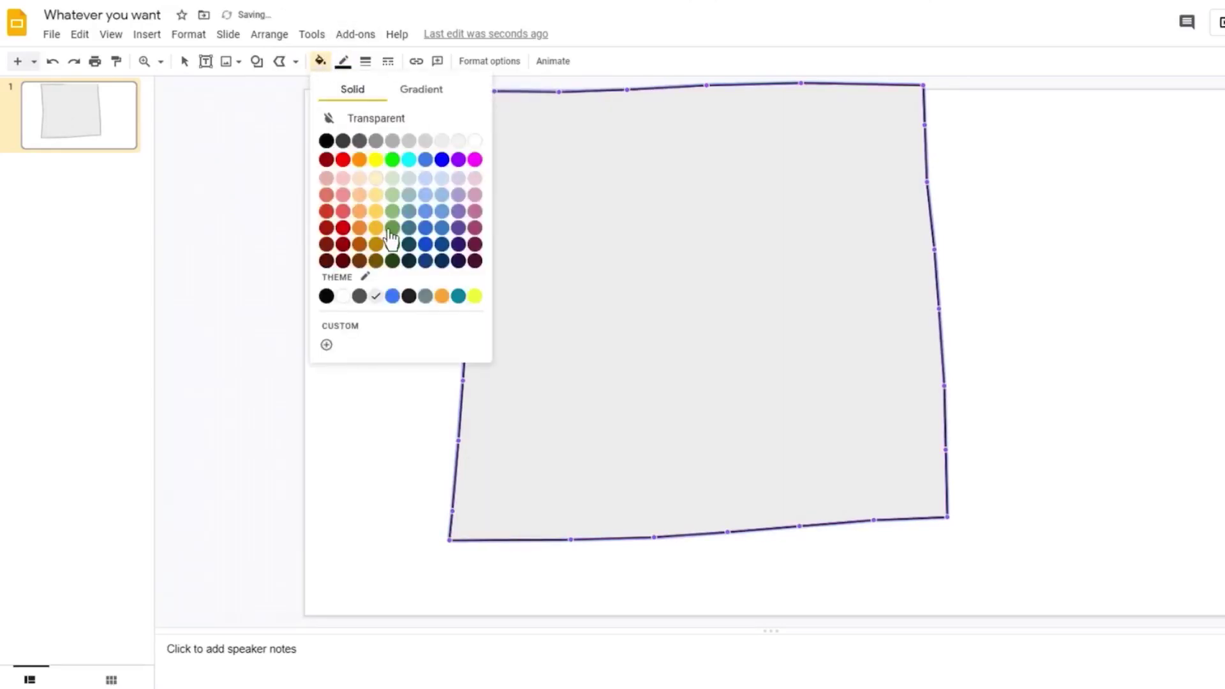
pyautogui.click(415, 223)
pyautogui.click(280, 62)
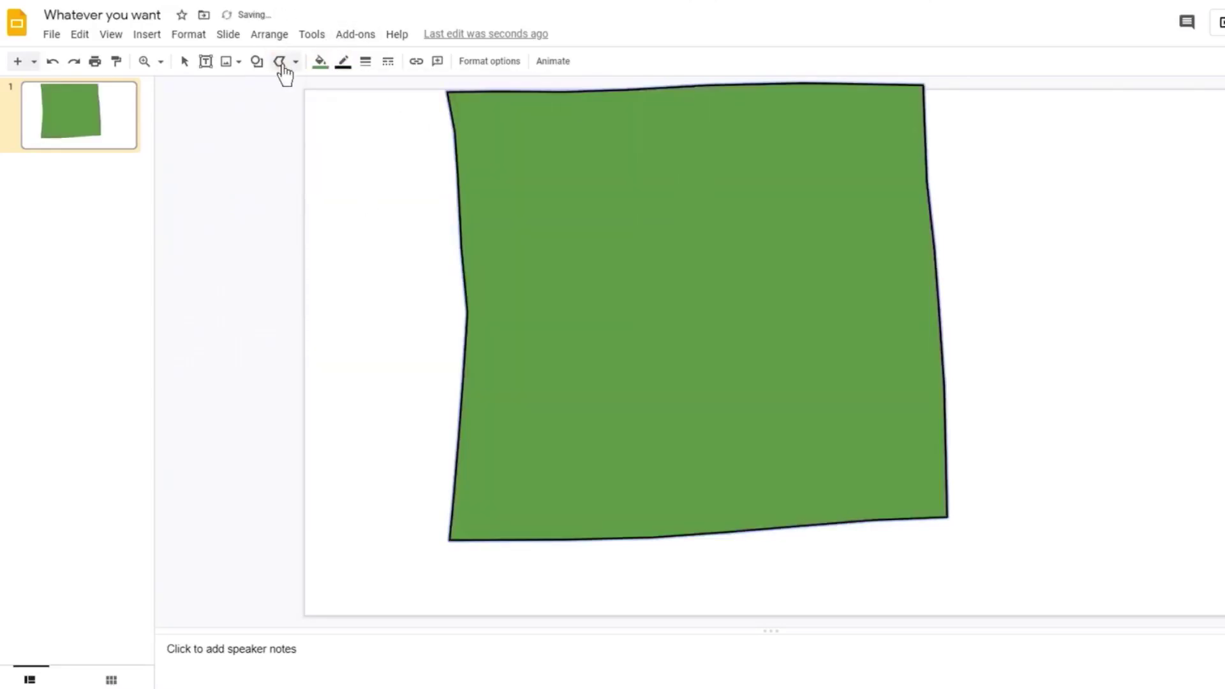
pyautogui.click(578, 116)
# Step: Close the left eye outline and fill it light grey
pyautogui.click(581, 115)
pyautogui.click(322, 62)
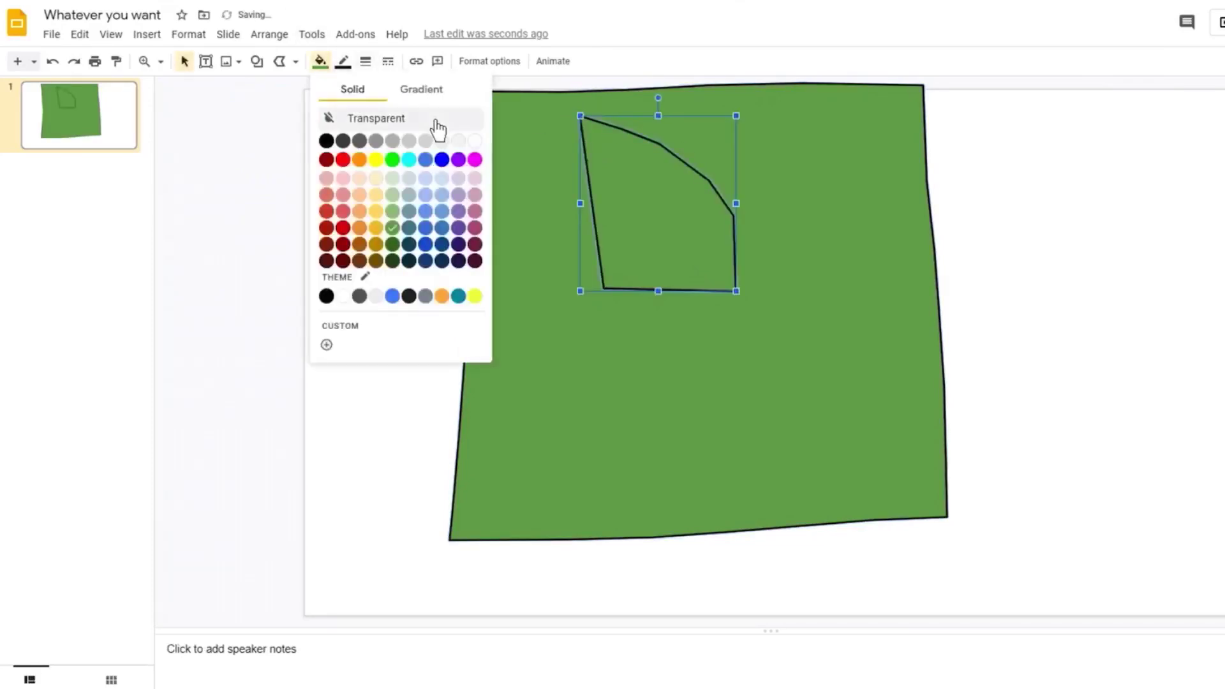
pyautogui.click(462, 146)
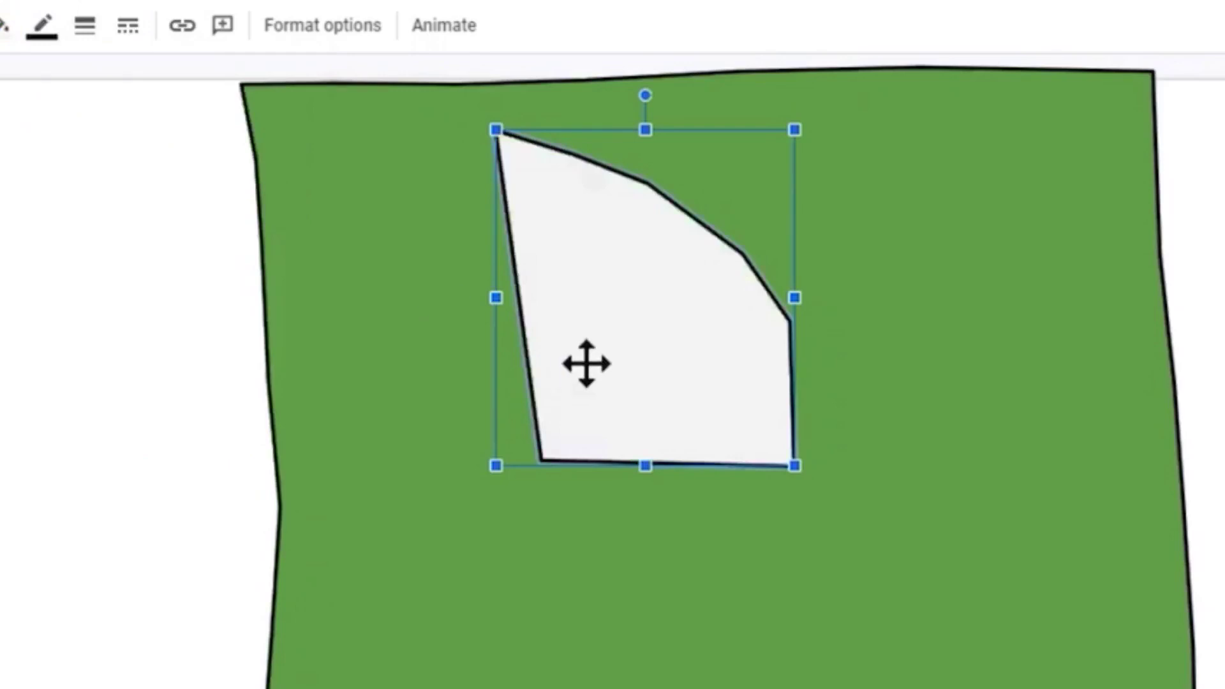
# Step: Duplicate the eye, flip the copy horizontally and place it beside the first as the right eye
pyautogui.hotkey('ctrl', 'd')
pyautogui.moveTo(1185, 374); pyautogui.dragTo(1184, 369)
pyautogui.rightClick(1184, 369)
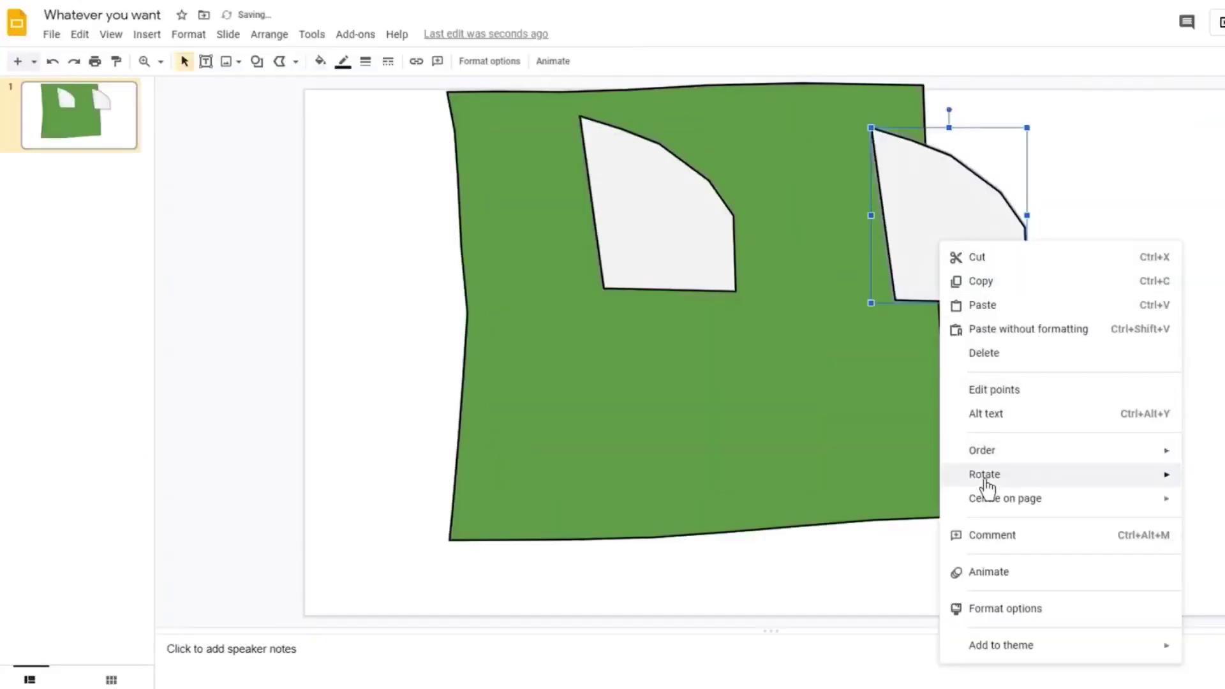
pyautogui.click(1205, 527)
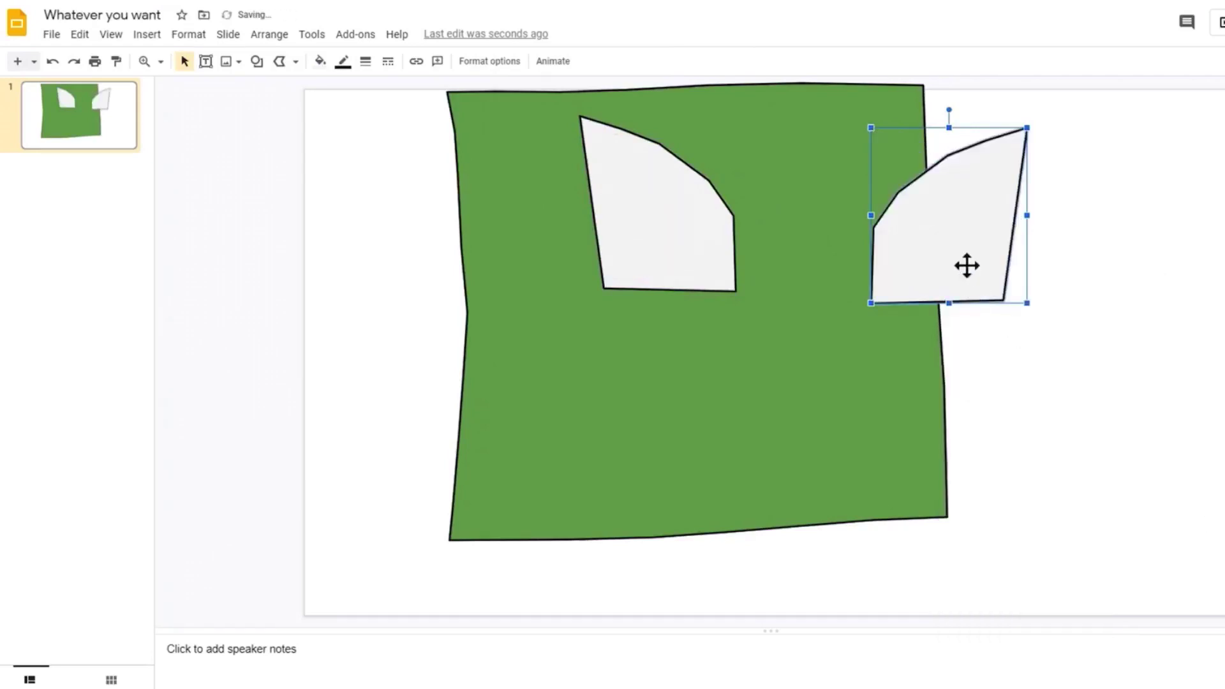
pyautogui.moveTo(967, 265); pyautogui.dragTo(866, 265)
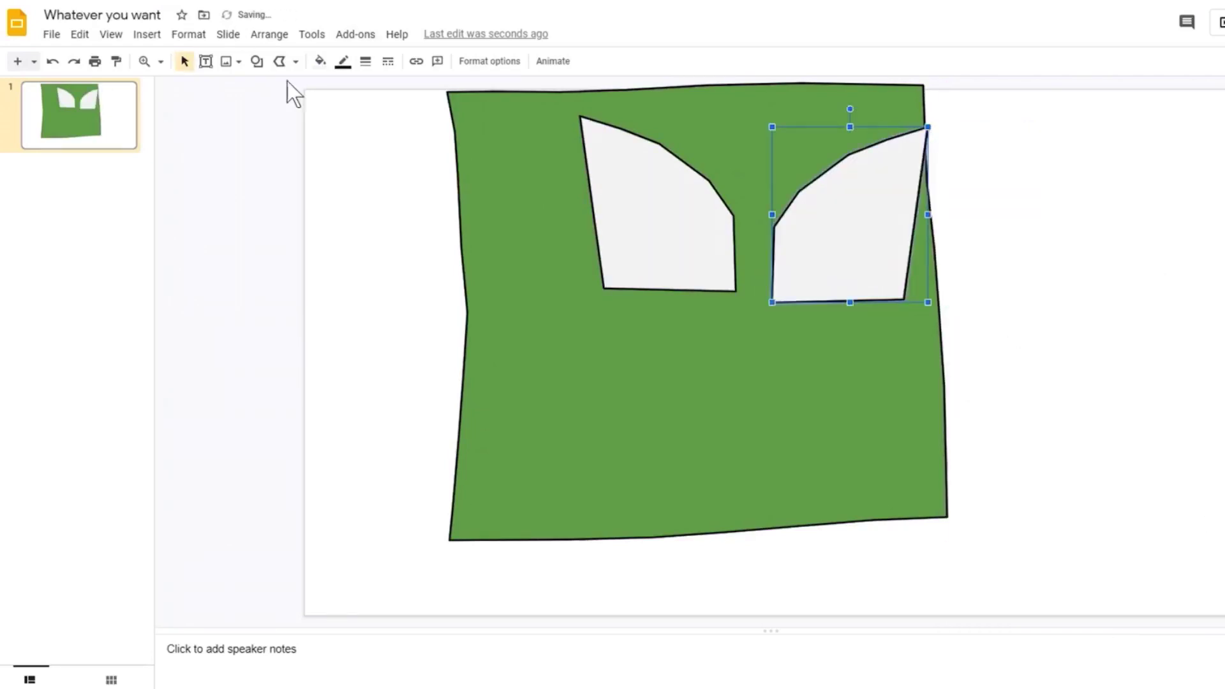
pyautogui.click(279, 62)
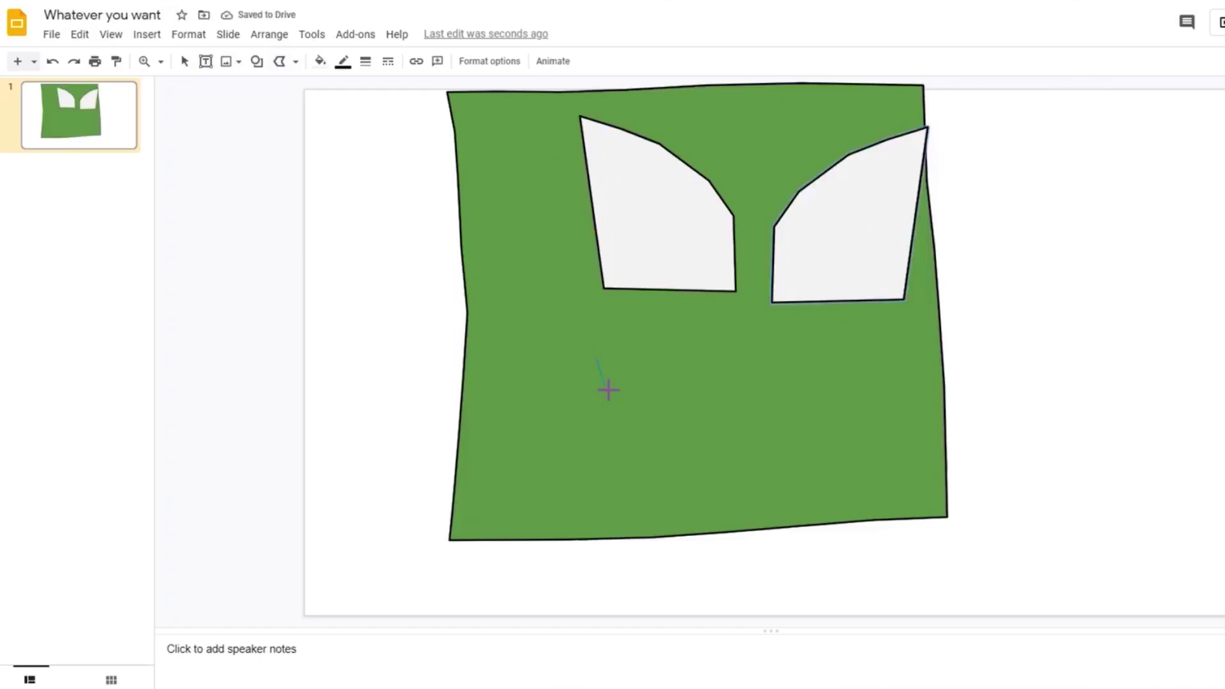
# Step: Finish the mouth line with transparent fill, group square, eyes and mouth, and shrink the group
pyautogui.doubleClick(668, 386)
pyautogui.click(320, 60)
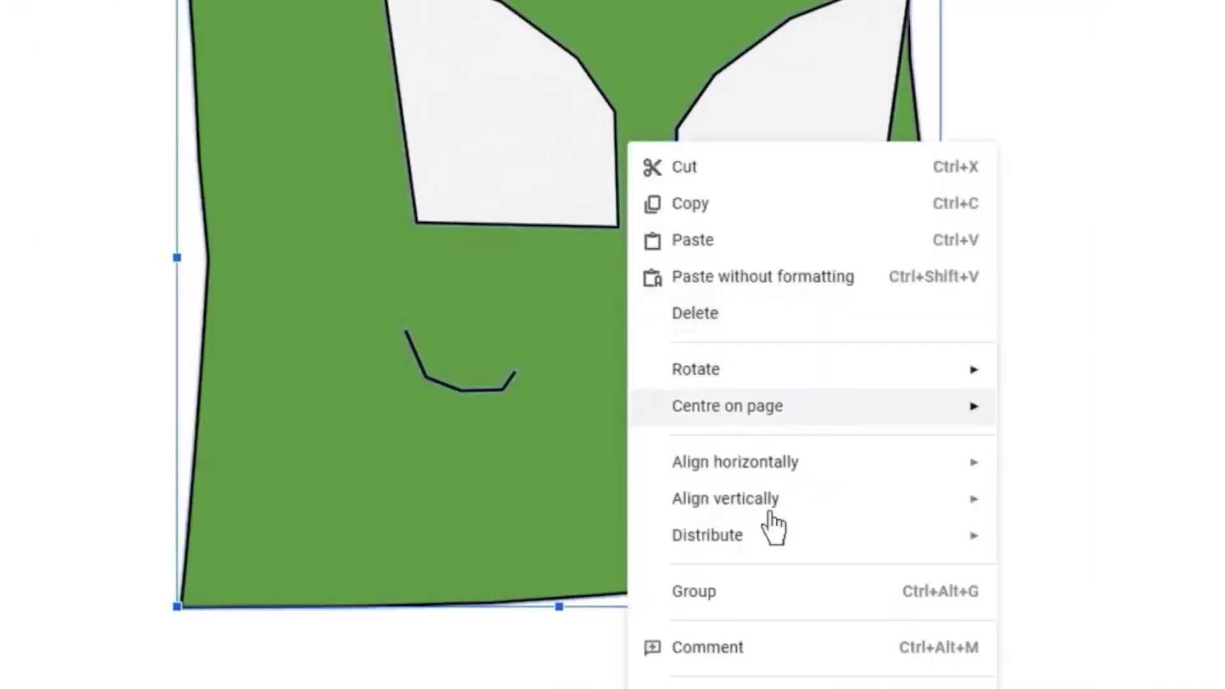
pyautogui.click(771, 592)
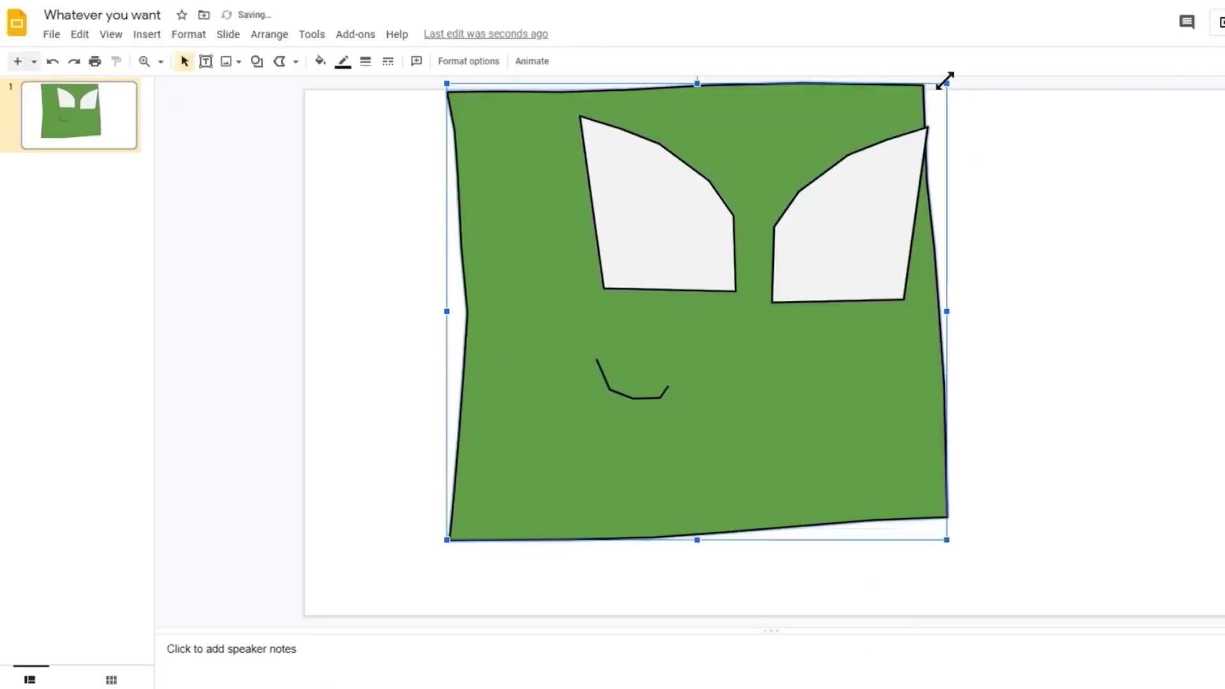
pyautogui.moveTo(943, 82); pyautogui.dragTo(864, 172)
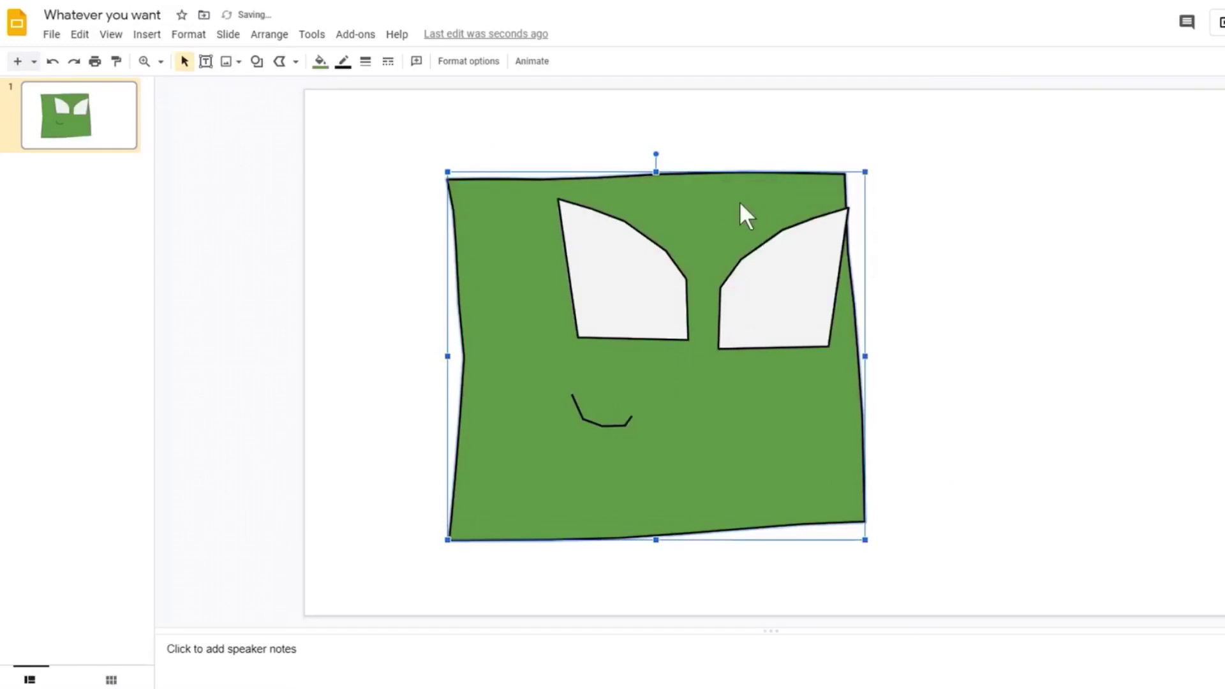
# Step: Give the face a dark green gradient fill
pyautogui.click(320, 61)
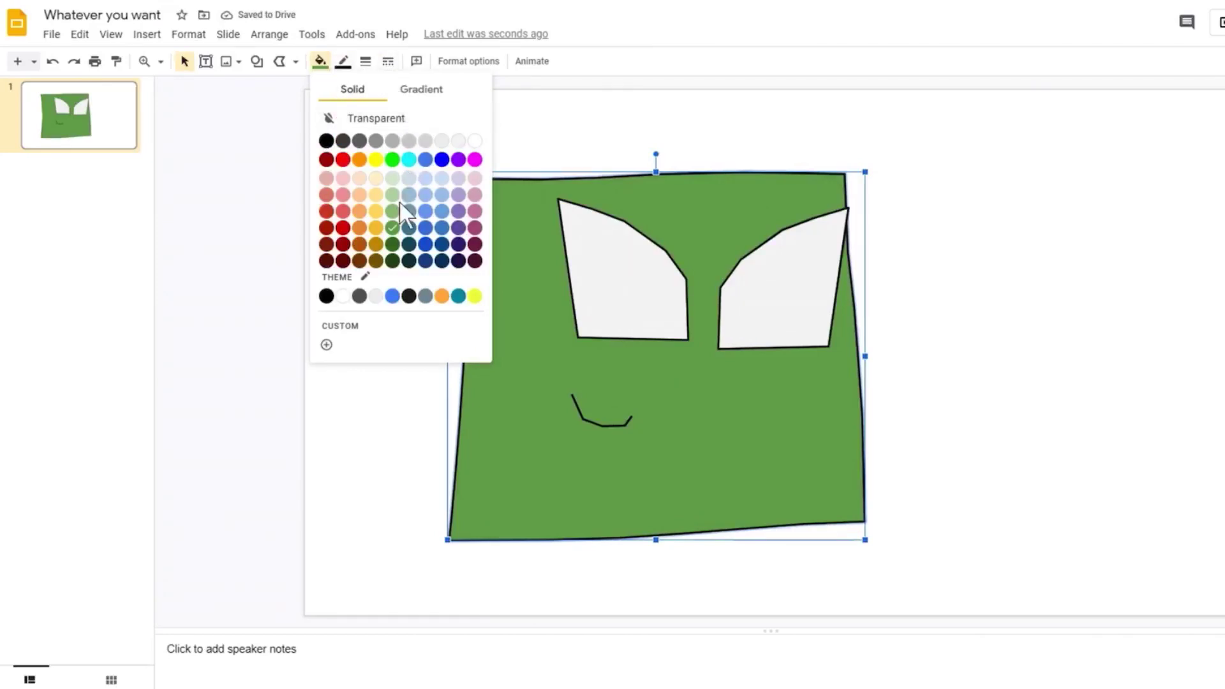
pyautogui.click(418, 92)
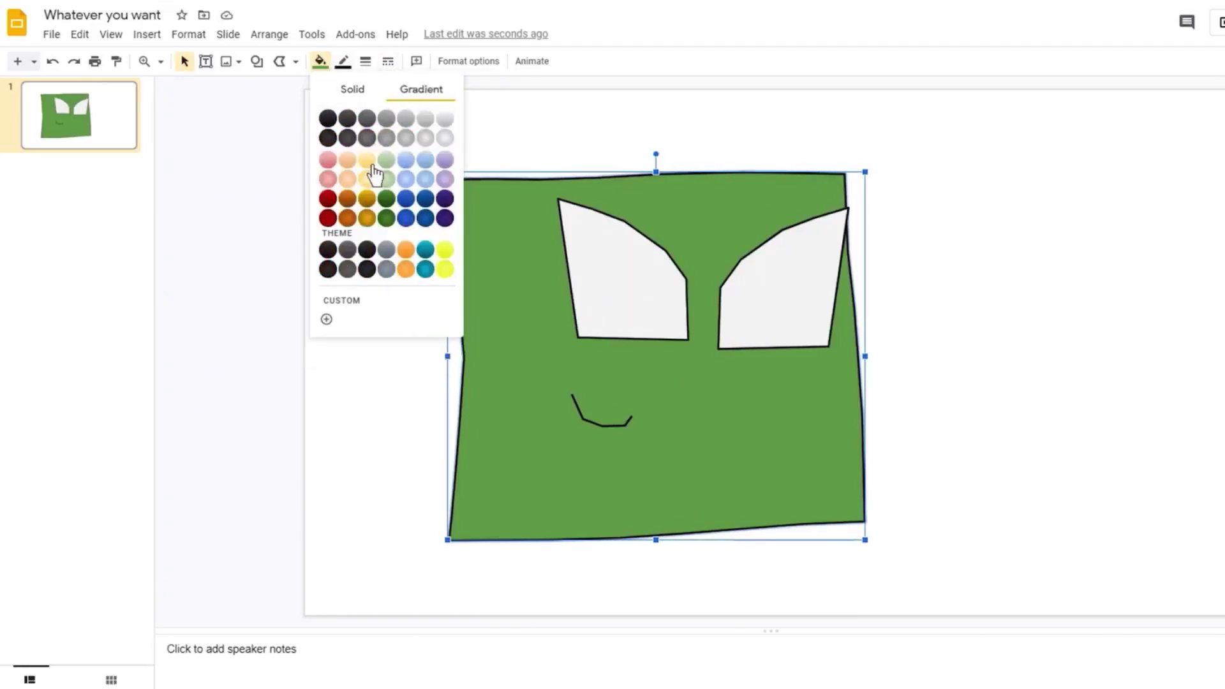
pyautogui.click(386, 200)
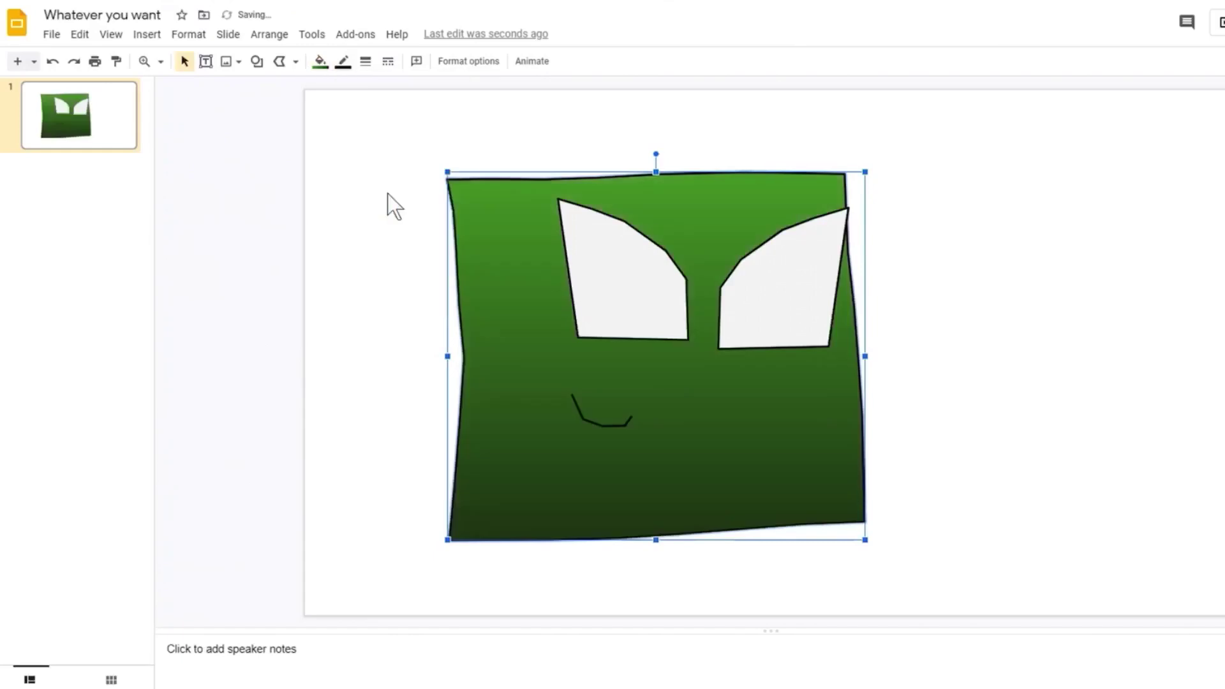
# Step: Select both eyes and enlarge them, then add a new blank slide
pyautogui.click(560, 170)
pyautogui.click(638, 262)
pyautogui.click(600, 203)
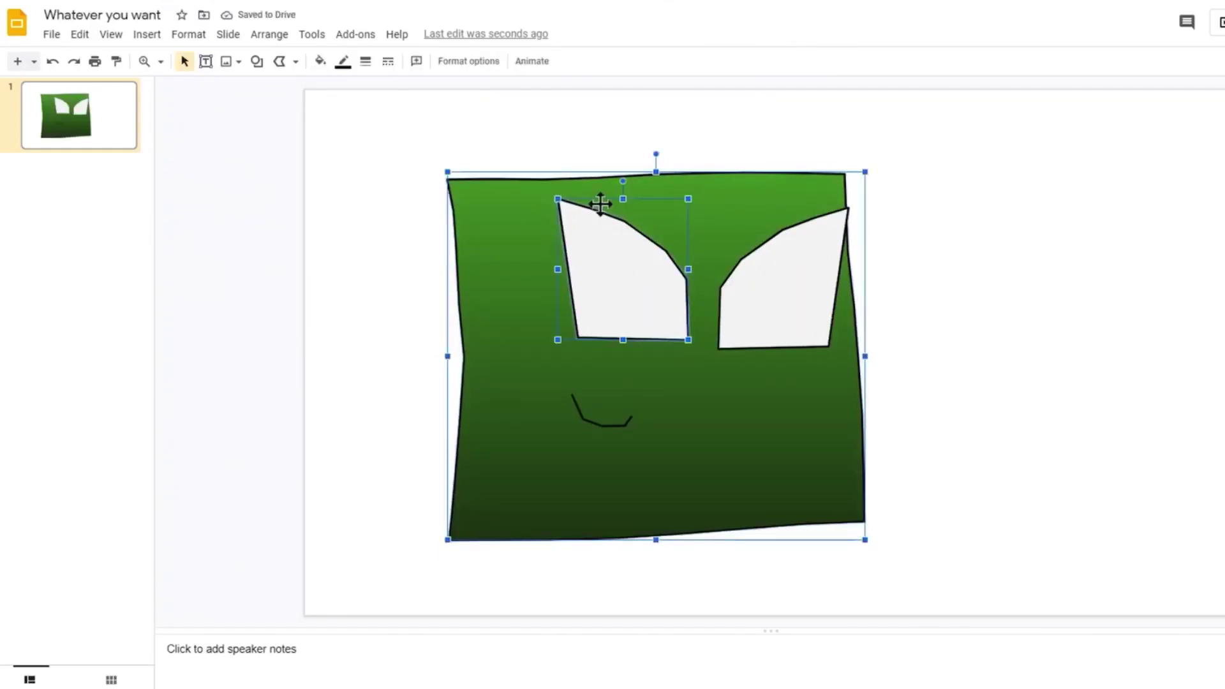
pyautogui.keyDown('shift'); pyautogui.click(807, 248); pyautogui.keyUp('shift')
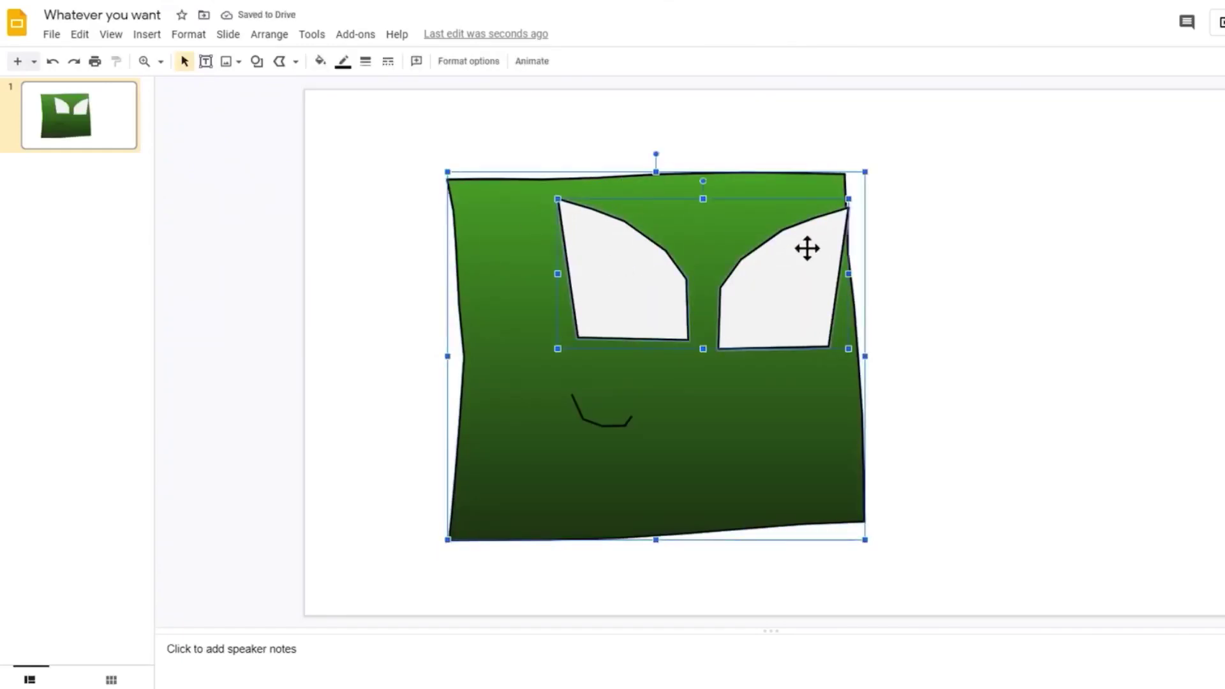
pyautogui.click(593, 158)
pyautogui.click(441, 202)
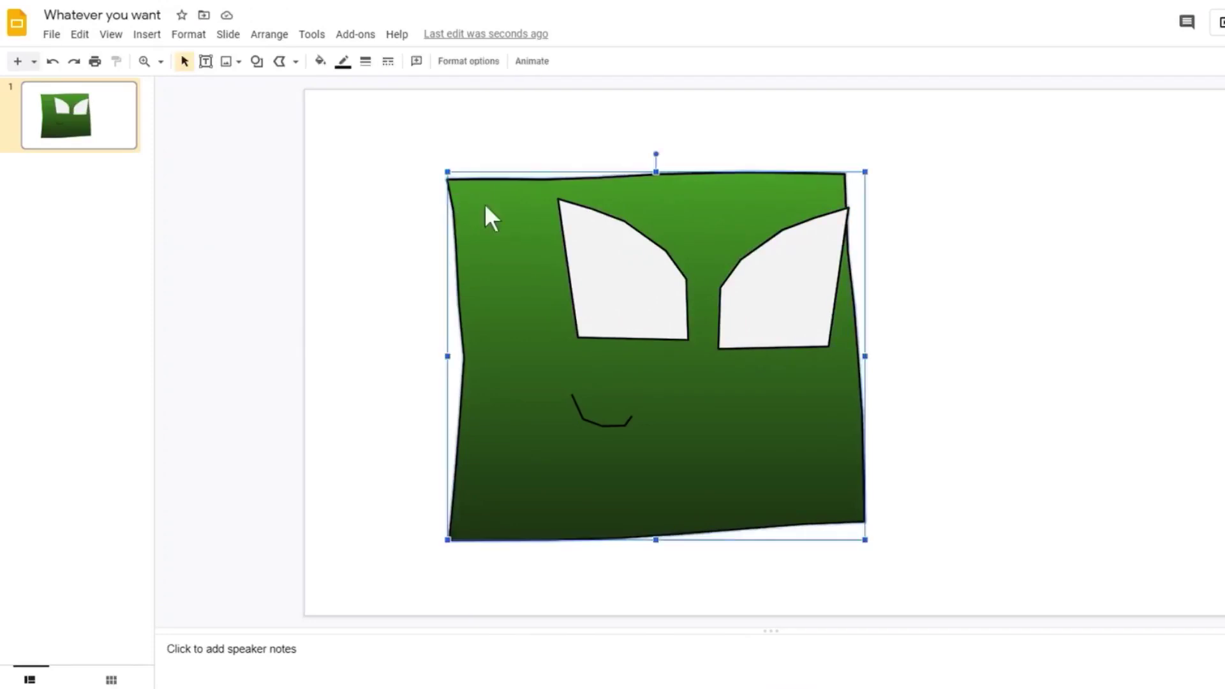
pyautogui.click(664, 304)
pyautogui.keyDown('shift'); pyautogui.click(779, 298); pyautogui.keyUp('shift')
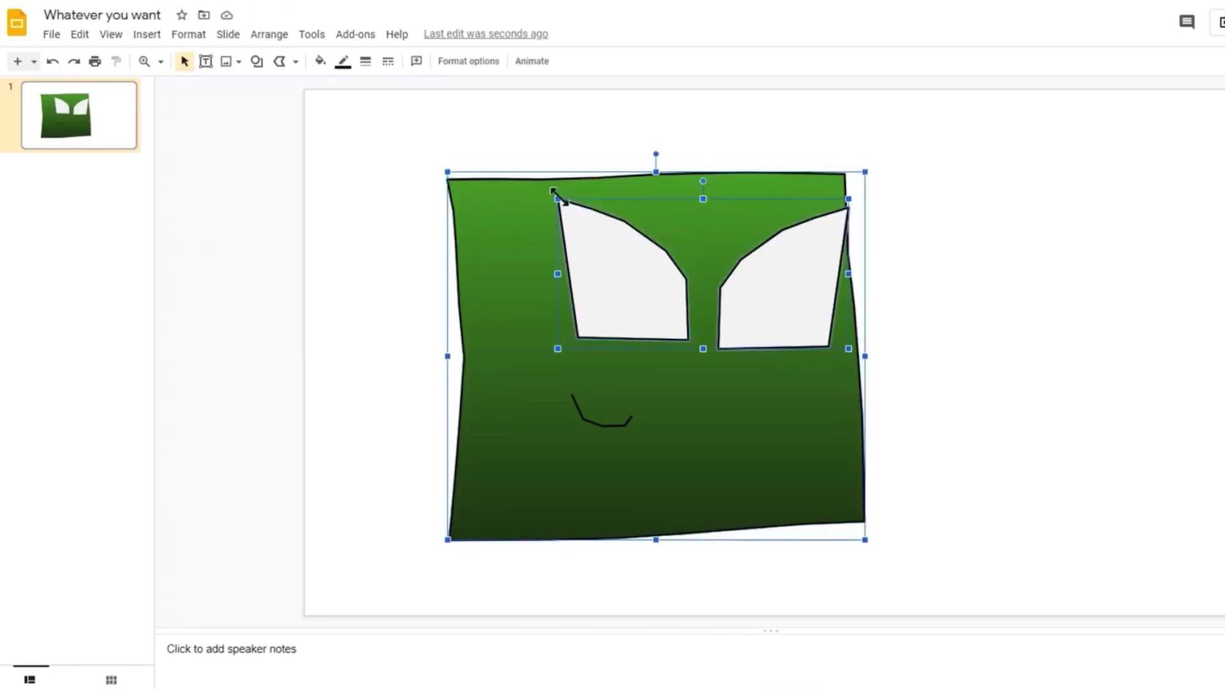
pyautogui.moveTo(560, 198); pyautogui.dragTo(547, 183)
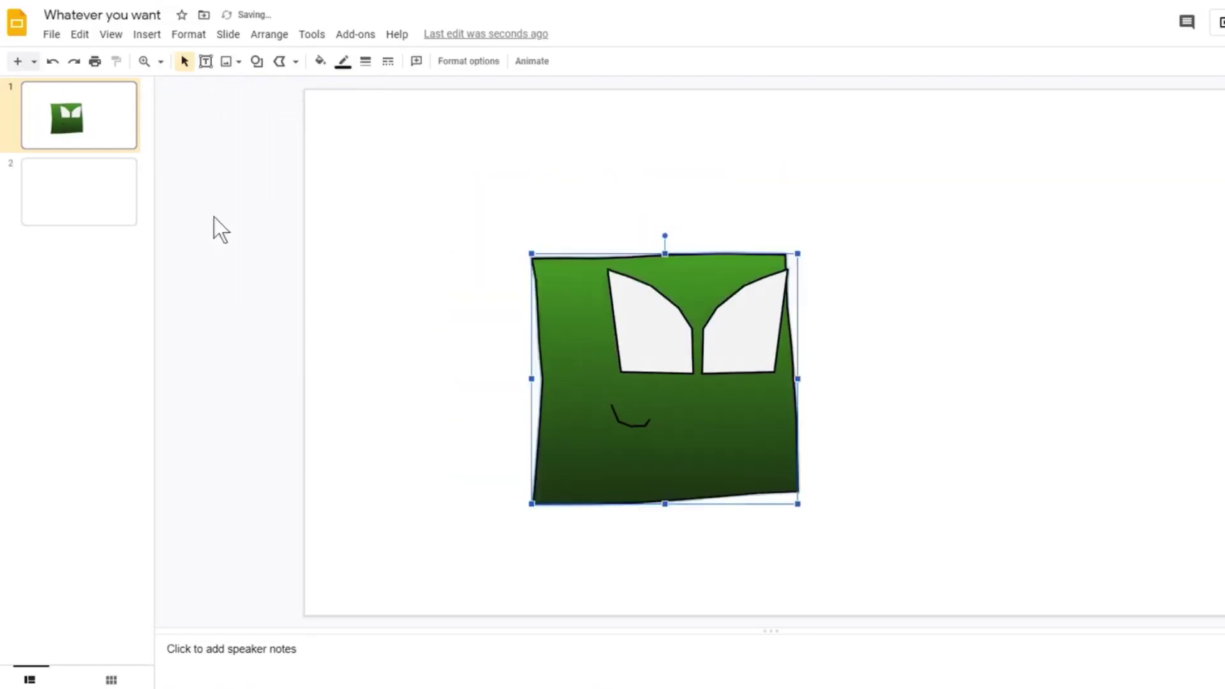
pyautogui.click(66, 186)
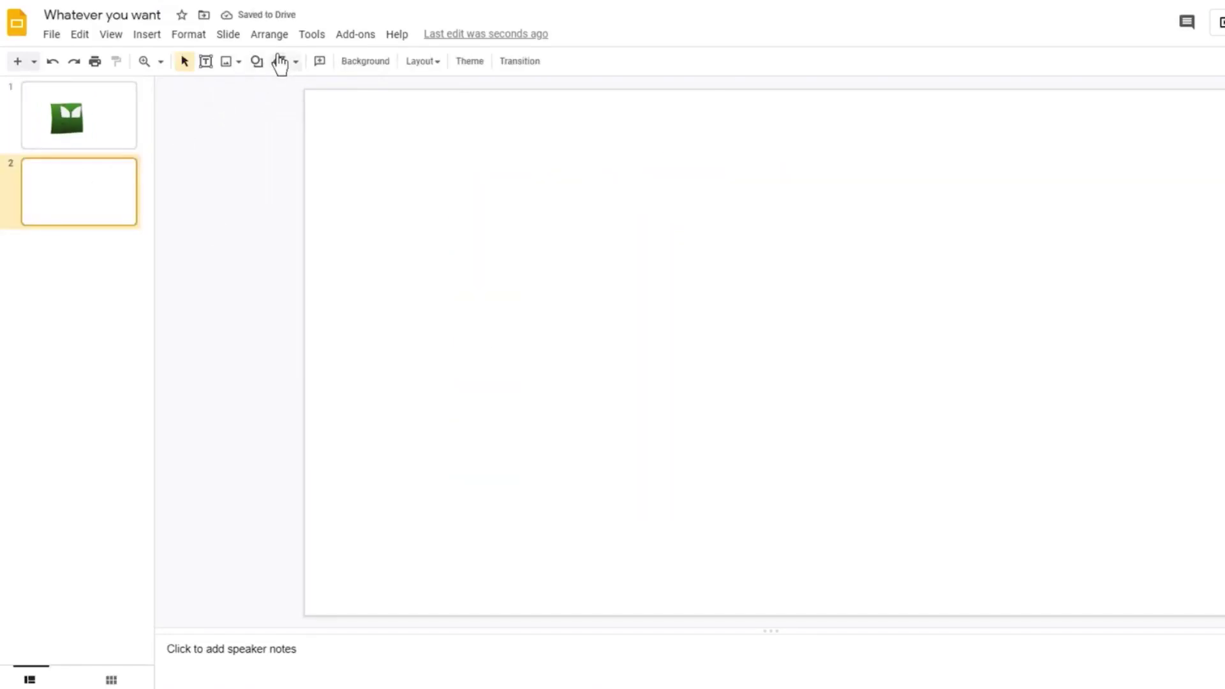
# Step: Draw a ground band along slide 2's bottom, pull its corner to the edge, and fill it dark green gradient
pyautogui.moveTo(293, 464)
pyautogui.mouseDown()
pyautogui.moveTo(814, 474)
pyautogui.moveTo(1224, 455)
pyautogui.moveTo(812, 604)
pyautogui.moveTo(306, 572)
pyautogui.moveTo(293, 465)
pyautogui.mouseUp()
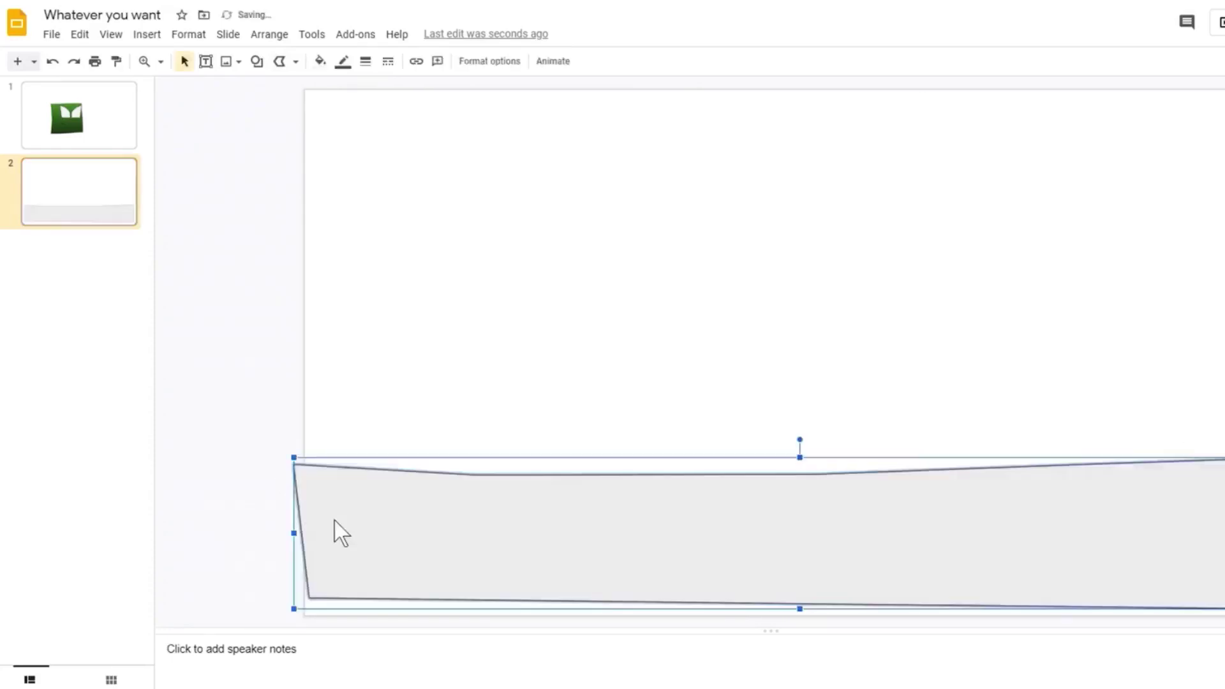
pyautogui.doubleClick(360, 591)
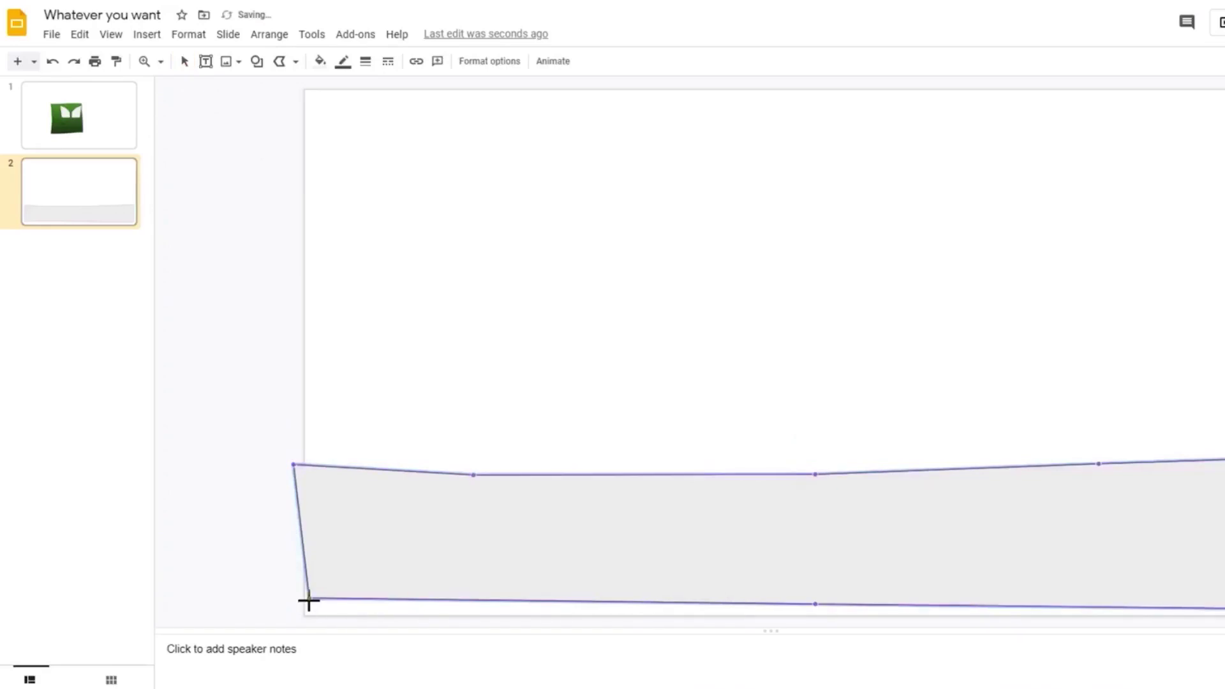
pyautogui.moveTo(308, 601); pyautogui.dragTo(281, 621)
pyautogui.click(632, 473)
pyautogui.click(319, 60)
pyautogui.click(417, 89)
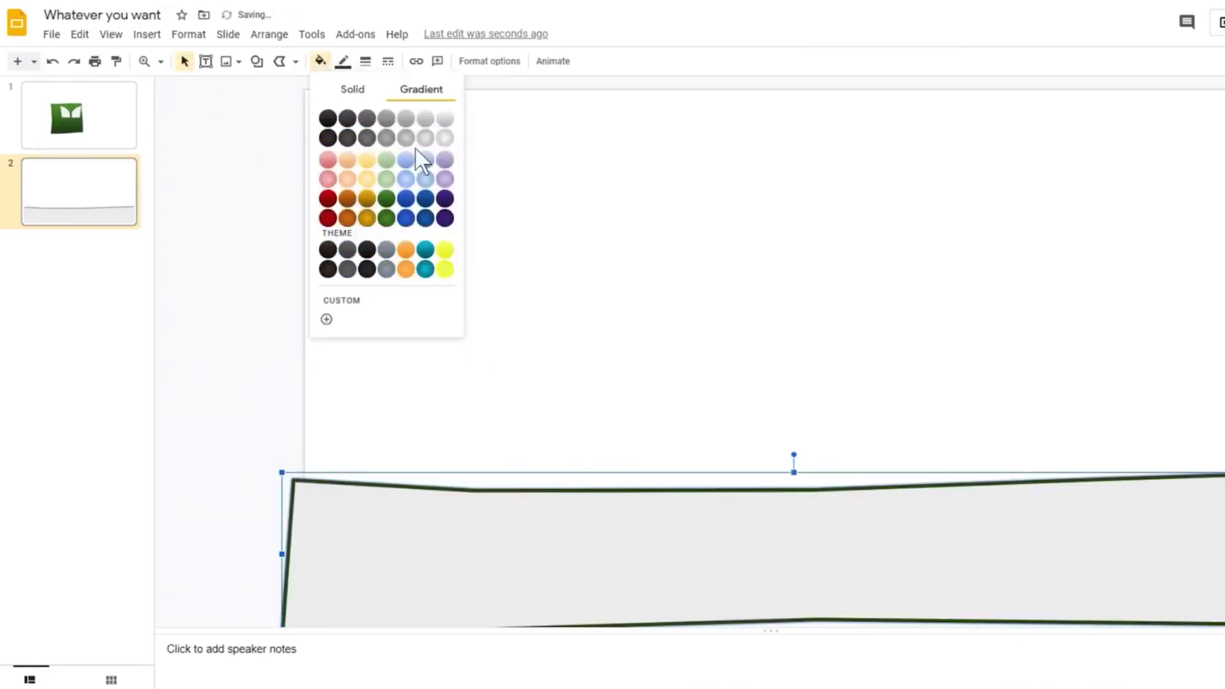
pyautogui.click(386, 216)
pyautogui.click(411, 328)
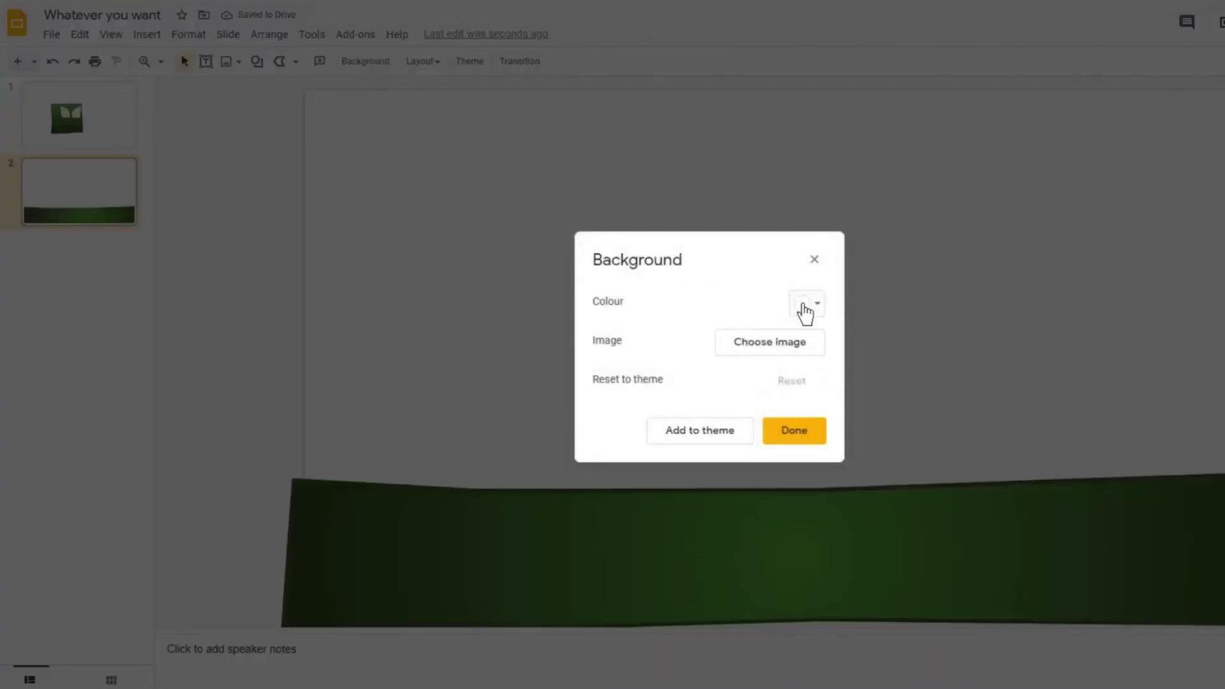
# Step: Set slide 2's background to a light blue gradient
pyautogui.click(805, 303)
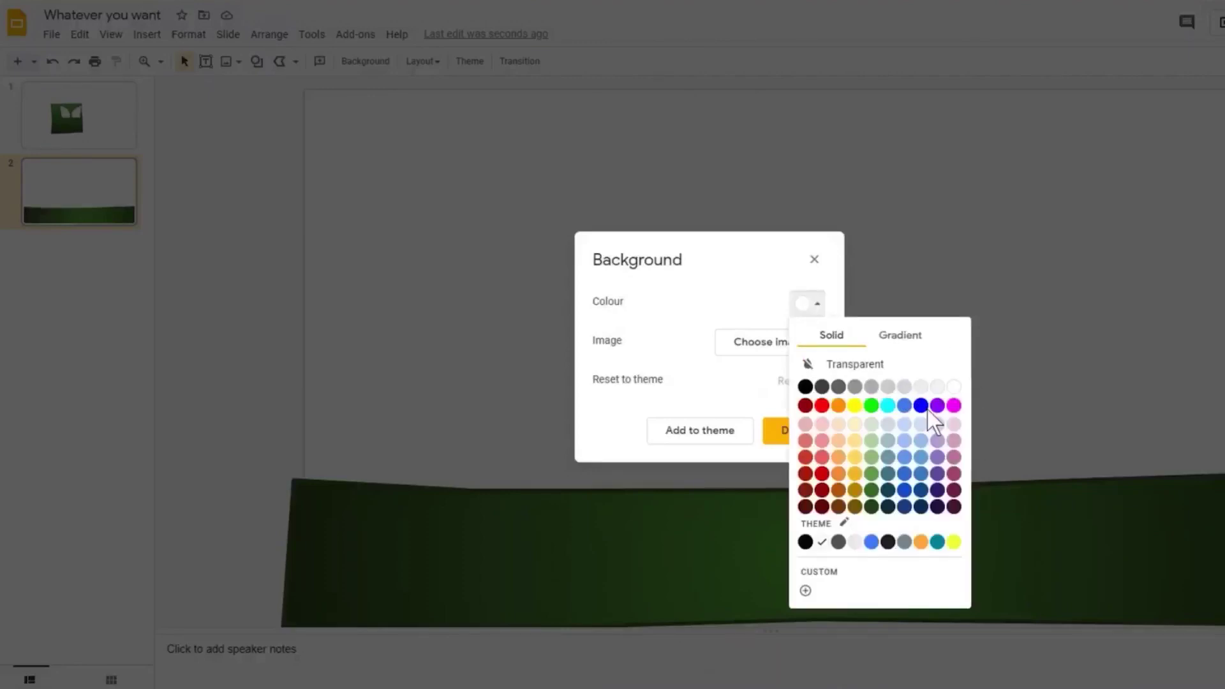
pyautogui.click(914, 339)
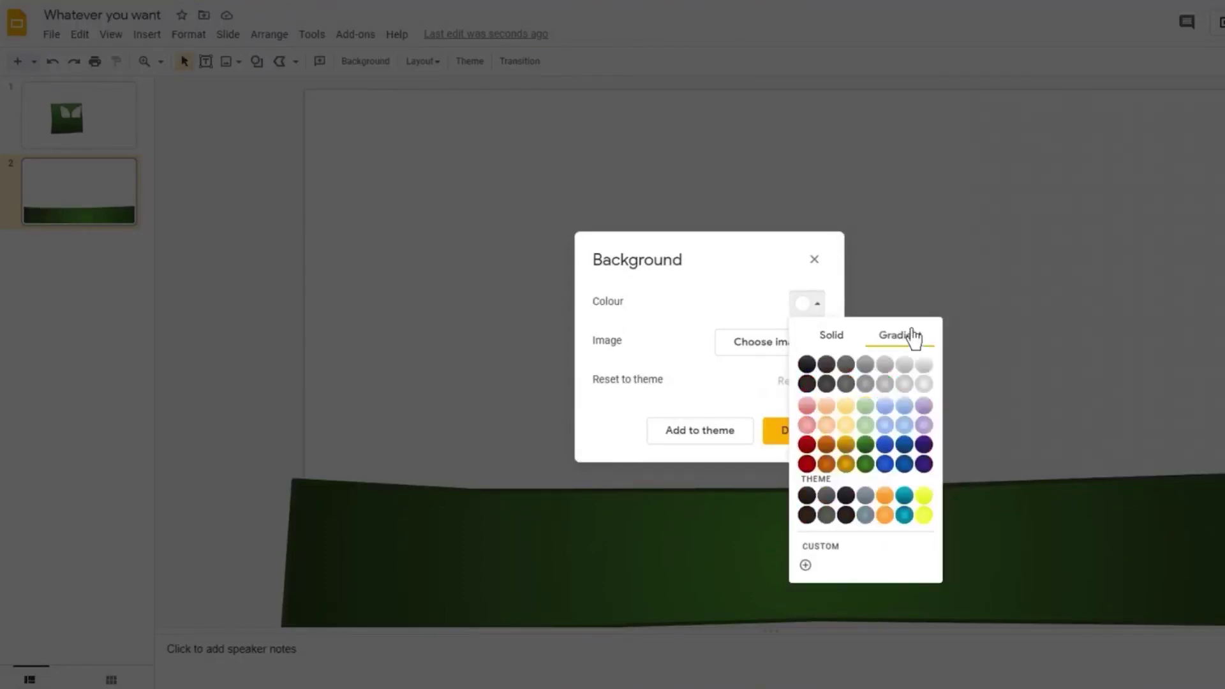
pyautogui.click(894, 410)
pyautogui.click(791, 430)
# Step: On slide 1, move the face left and recolour it with an orange gradient
pyautogui.click(101, 116)
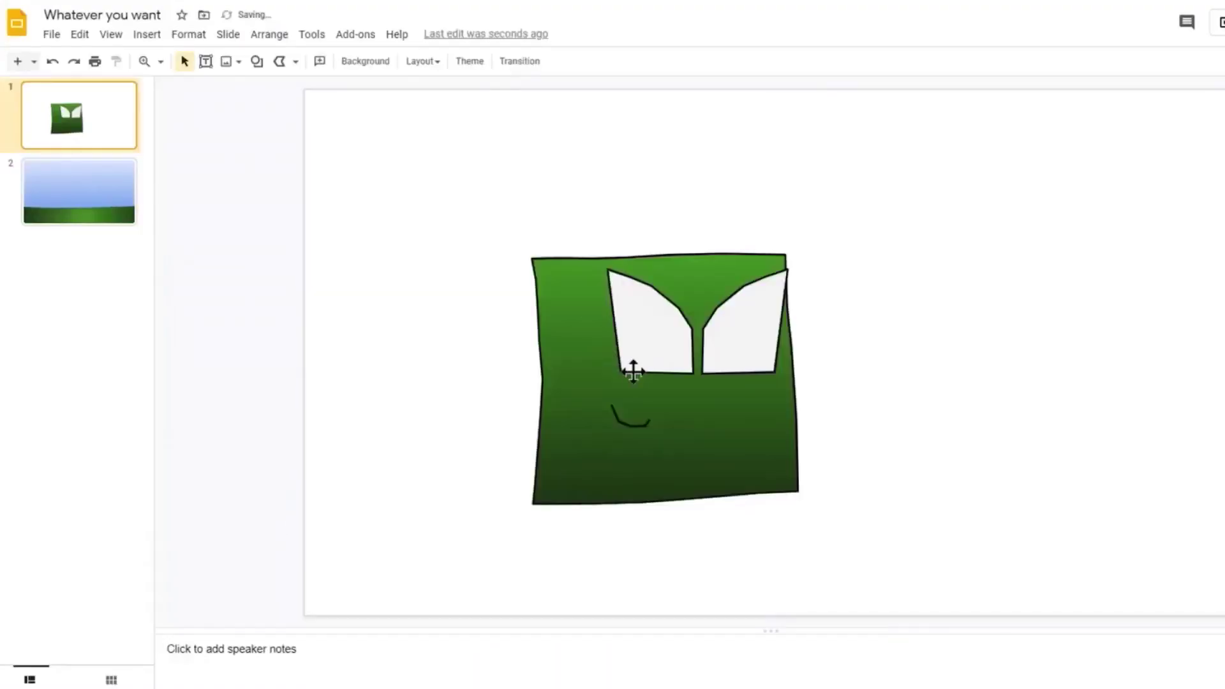
pyautogui.click(656, 373)
pyautogui.moveTo(656, 373); pyautogui.dragTo(376, 350)
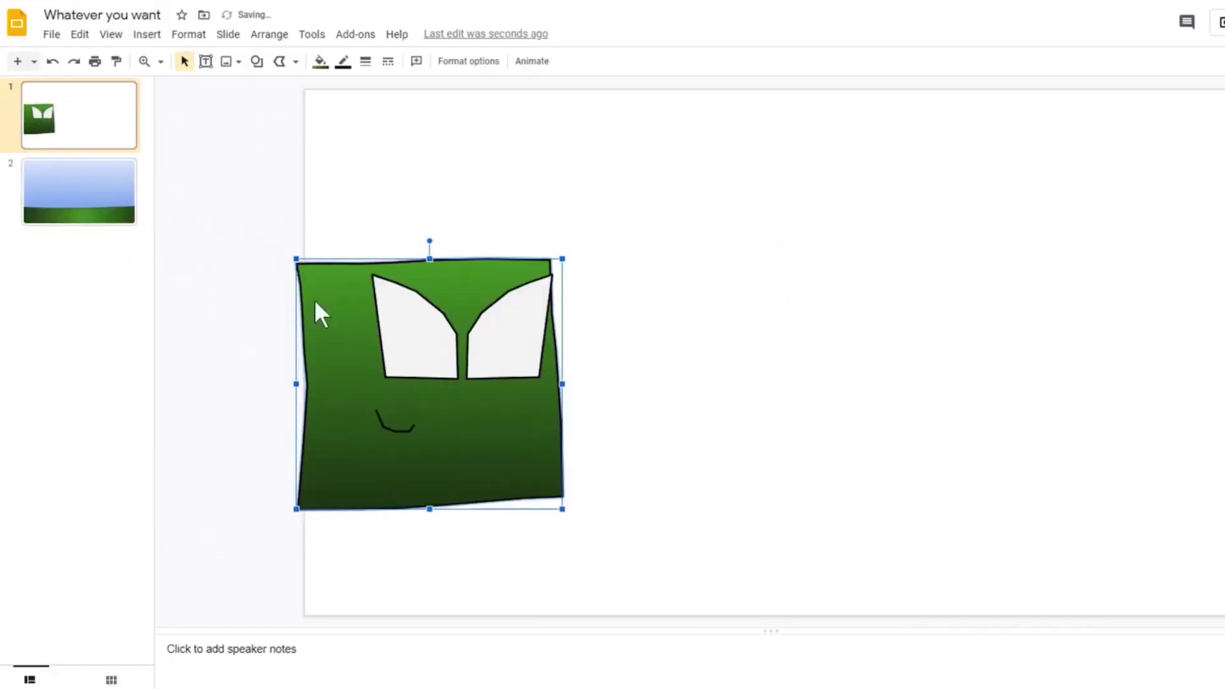
pyautogui.click(321, 61)
pyautogui.click(344, 197)
pyautogui.press('Escape')
# Step: Copy the orange face and paste it onto the grass scene on slide 2
pyautogui.click(370, 328)
pyautogui.hotkey('ctrl', 'c')
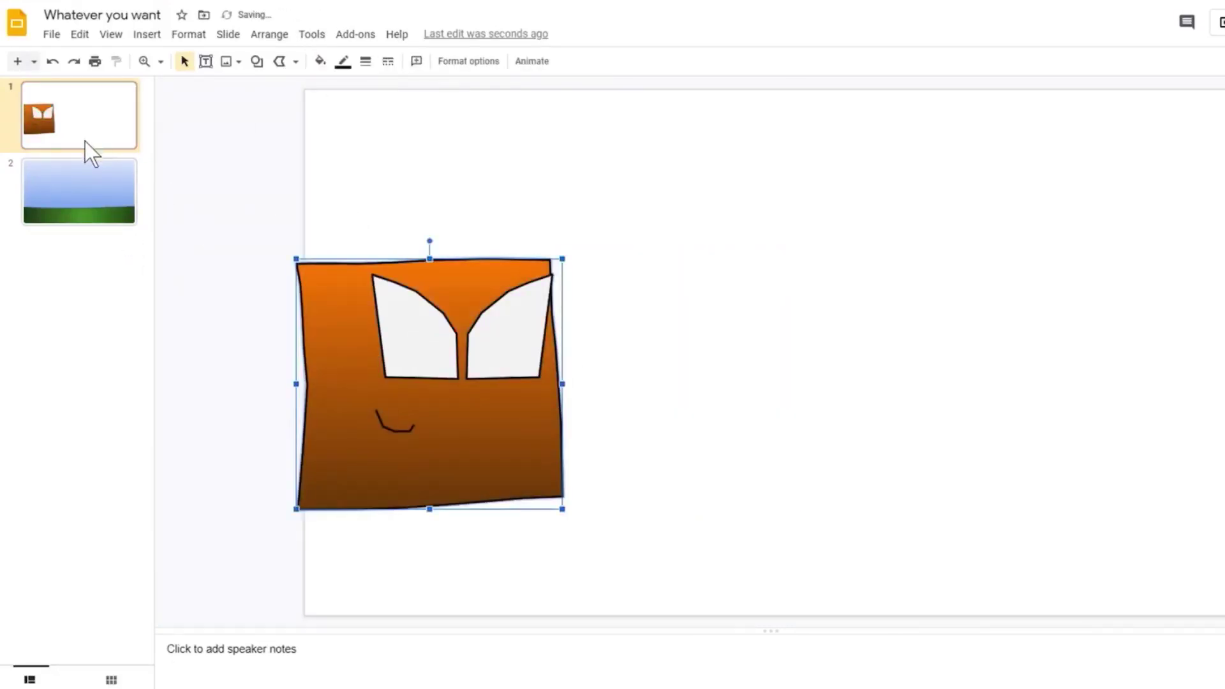
pyautogui.click(90, 205)
pyautogui.hotkey('ctrl', 'v')
# Step: Move the scene slide to the front and duplicate it, shifting the face right on each copy
pyautogui.moveTo(79, 191); pyautogui.dragTo(57, 102)
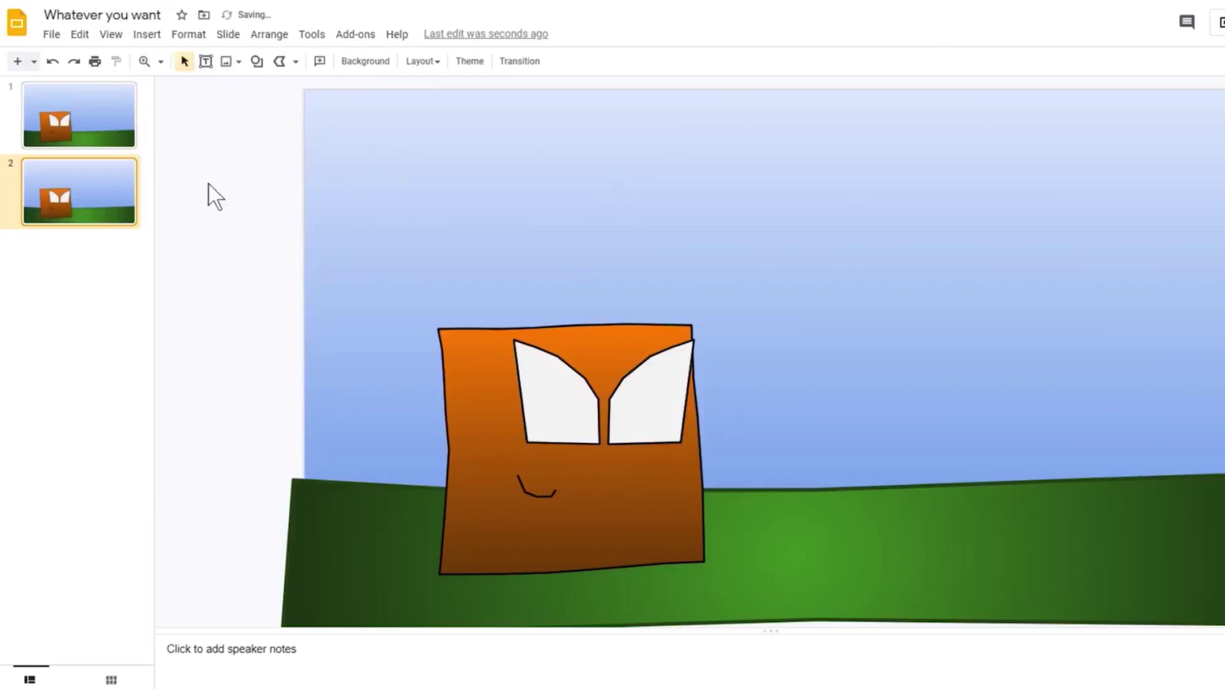
pyautogui.click(654, 429)
pyautogui.moveTo(653, 429); pyautogui.dragTo(703, 432)
pyautogui.hotkey('ctrl', 'd')
pyautogui.click(542, 399)
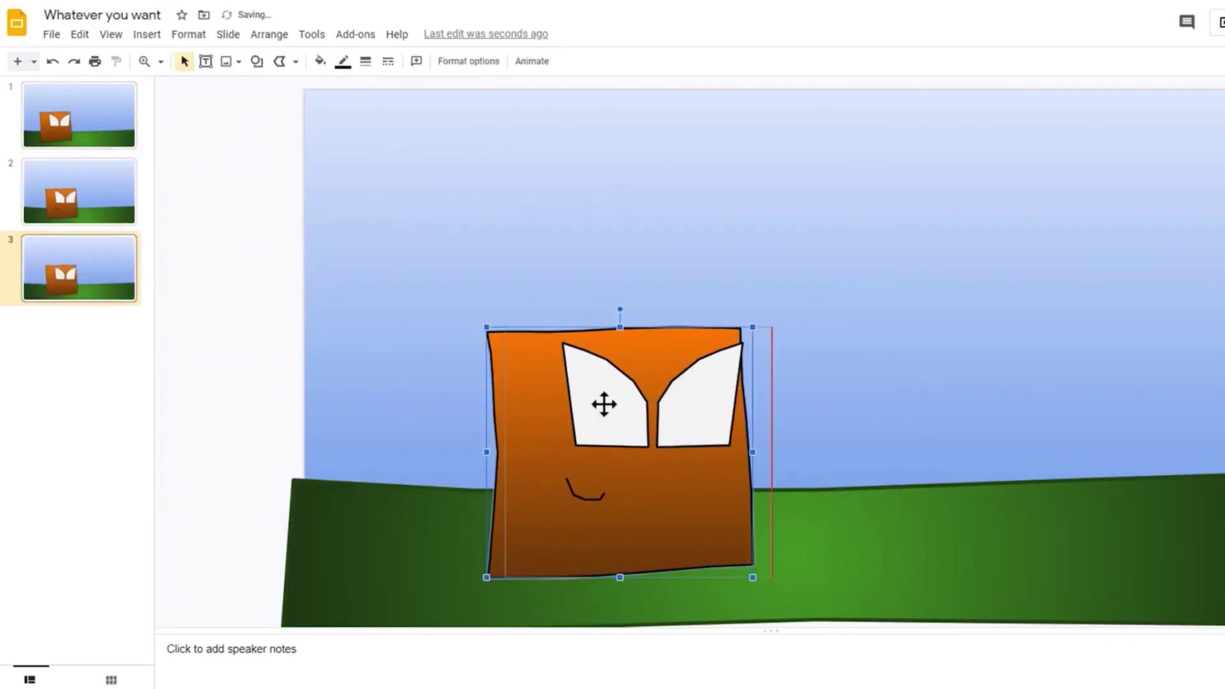
pyautogui.moveTo(542, 399); pyautogui.dragTo(722, 396)
pyautogui.click(38, 242)
pyautogui.hotkey('ctrl', 'd')
# Step: Make further slide duplicates (slides 4-6), nudging the face further right on each
pyautogui.click(678, 396)
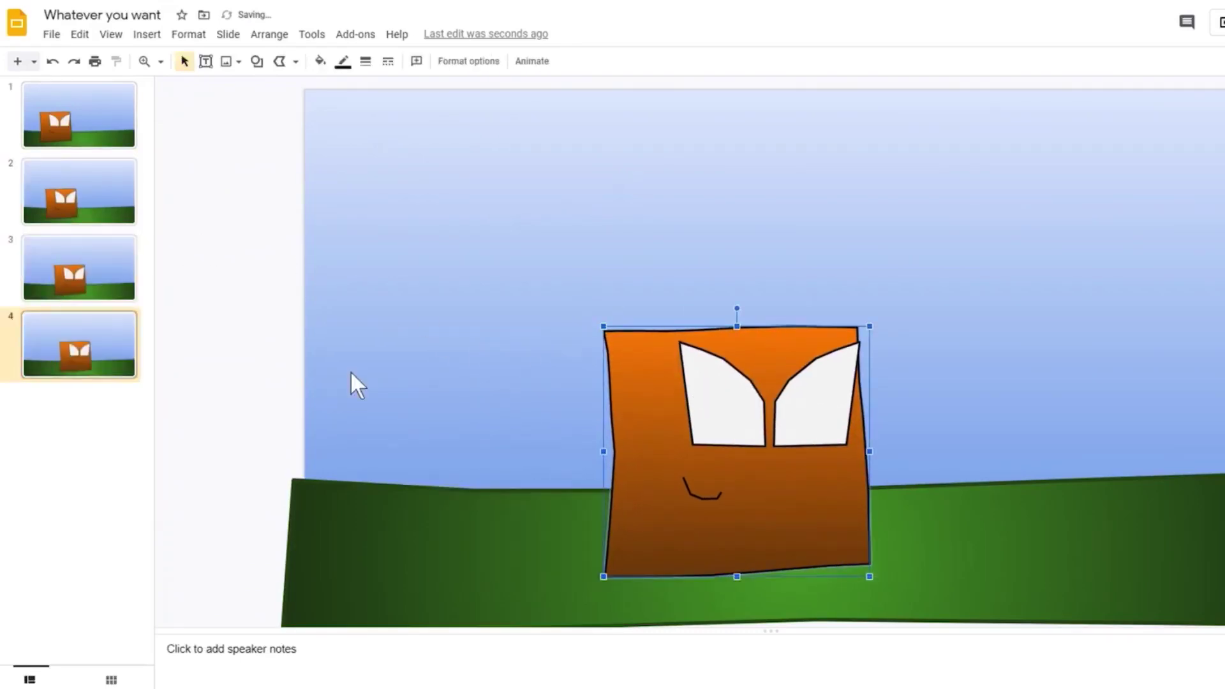
pyautogui.click(122, 371)
pyautogui.hotkey('ctrl', 'd')
pyautogui.click(842, 382)
pyautogui.moveTo(842, 382); pyautogui.dragTo(913, 384)
pyautogui.click(145, 383)
pyautogui.hotkey('ctrl', 'd')
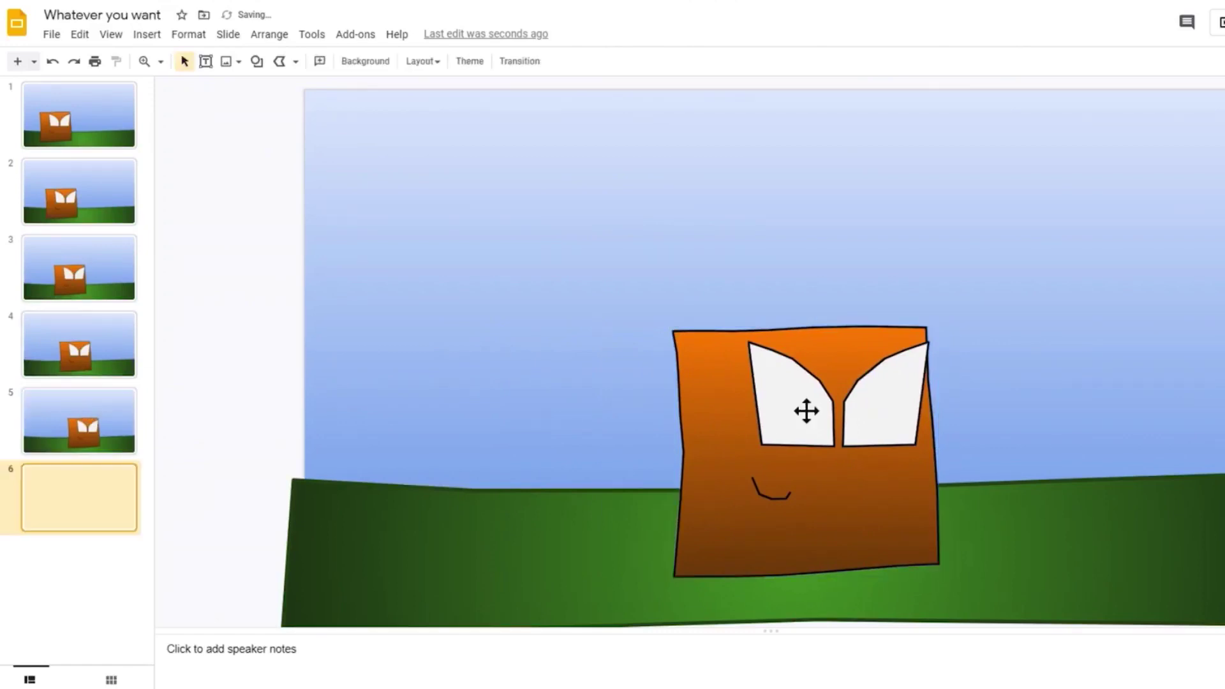
pyautogui.click(813, 413)
pyautogui.moveTo(821, 415); pyautogui.dragTo(837, 415)
# Step: Step through the slides from the first to preview the motion and draw a curved stroke beside the face
pyautogui.click(110, 97)
pyautogui.press('Down')
pyautogui.press('Down')
pyautogui.press('Down')
pyautogui.press('Down')
pyautogui.press('Down')
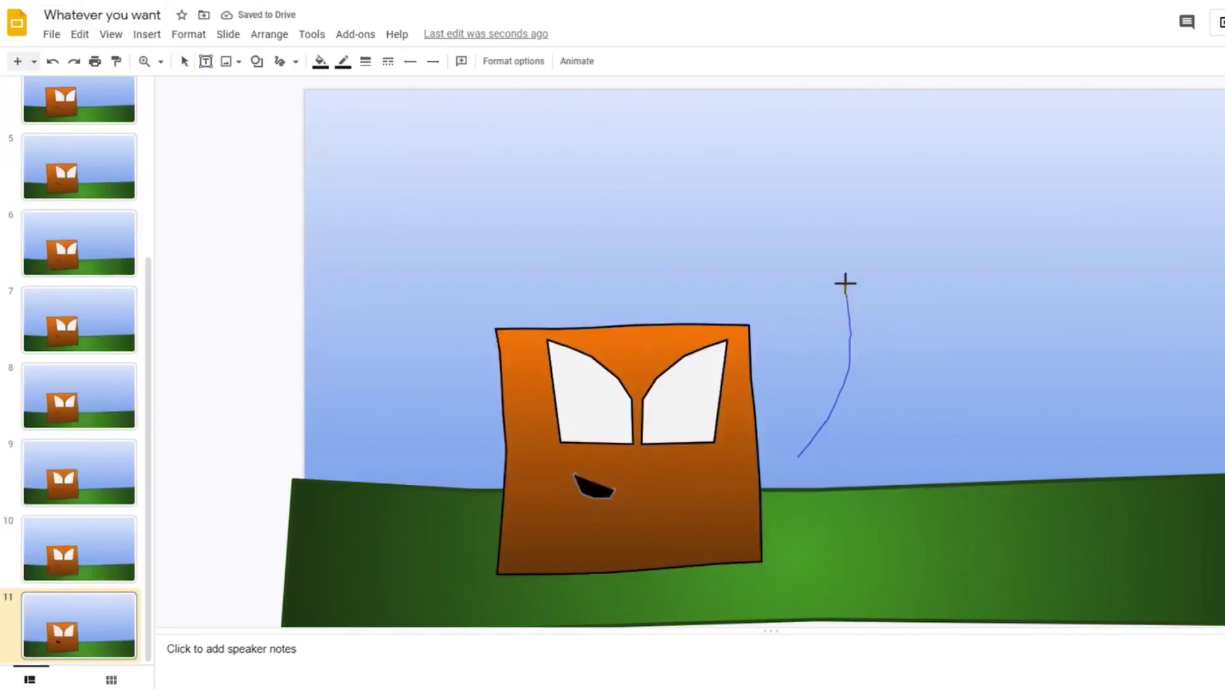
pyautogui.moveTo(845, 283); pyautogui.dragTo(845, 283)
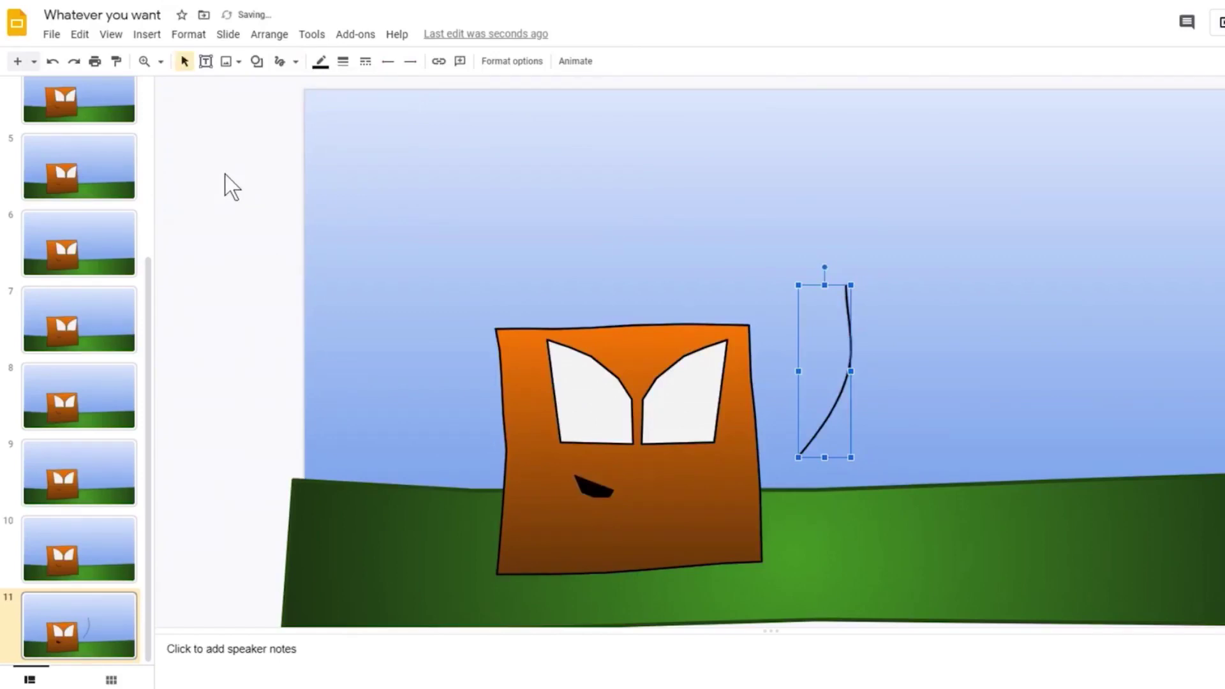
# Step: Insert word art reading 'Hello' on the slide
pyautogui.click(111, 34)
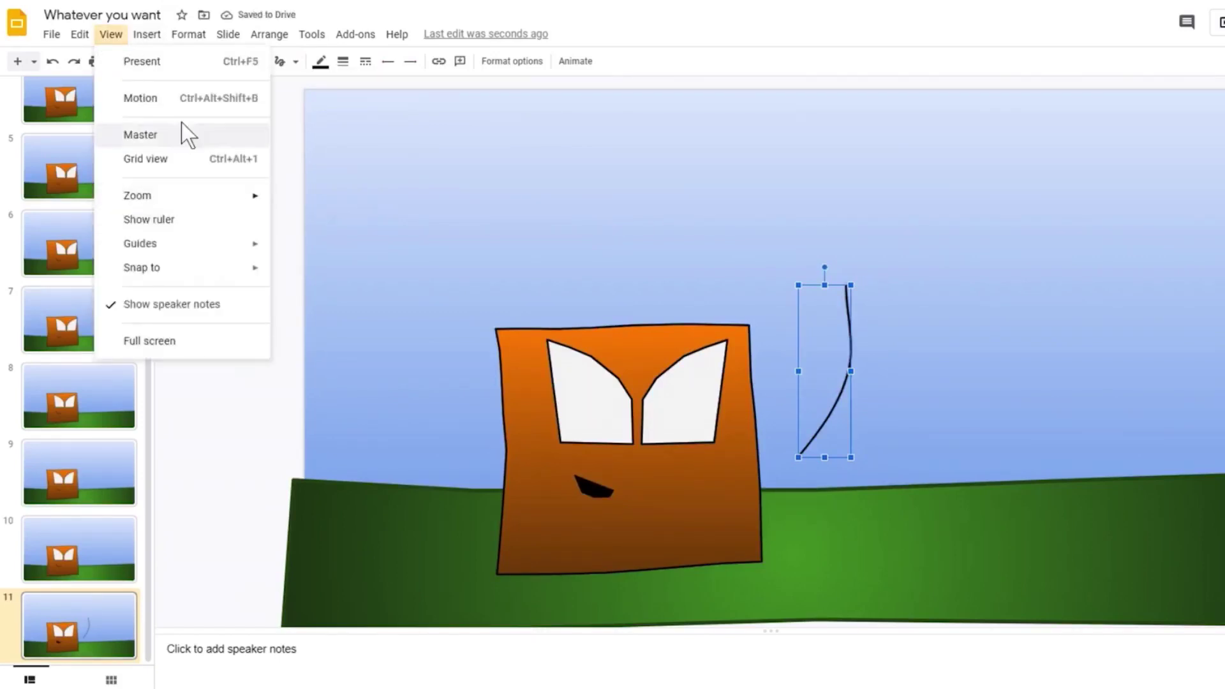
pyautogui.click(354, 151)
pyautogui.click(148, 34)
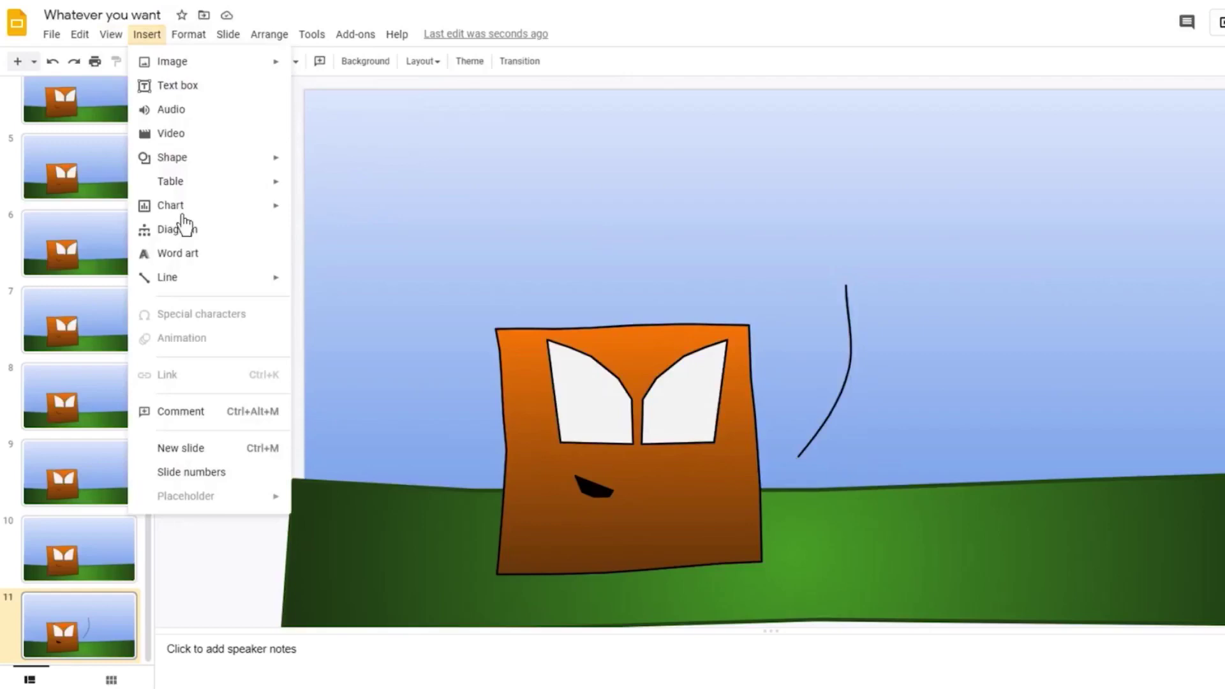
pyautogui.click(183, 262)
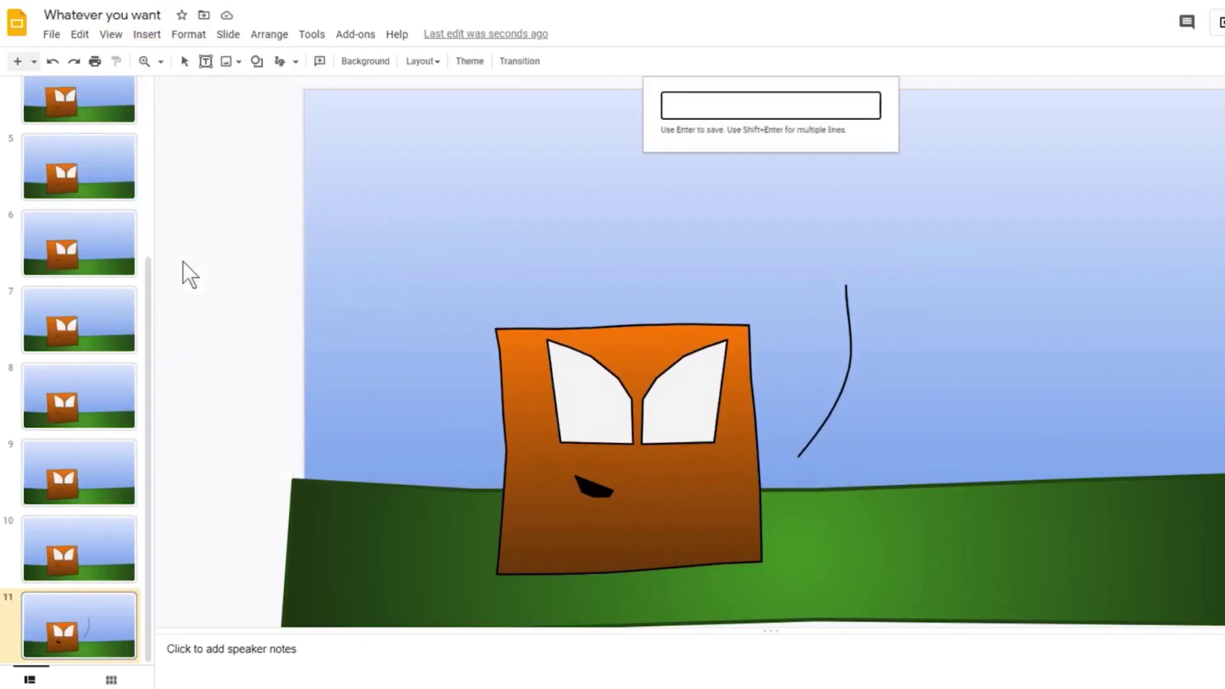
pyautogui.write('Hello')
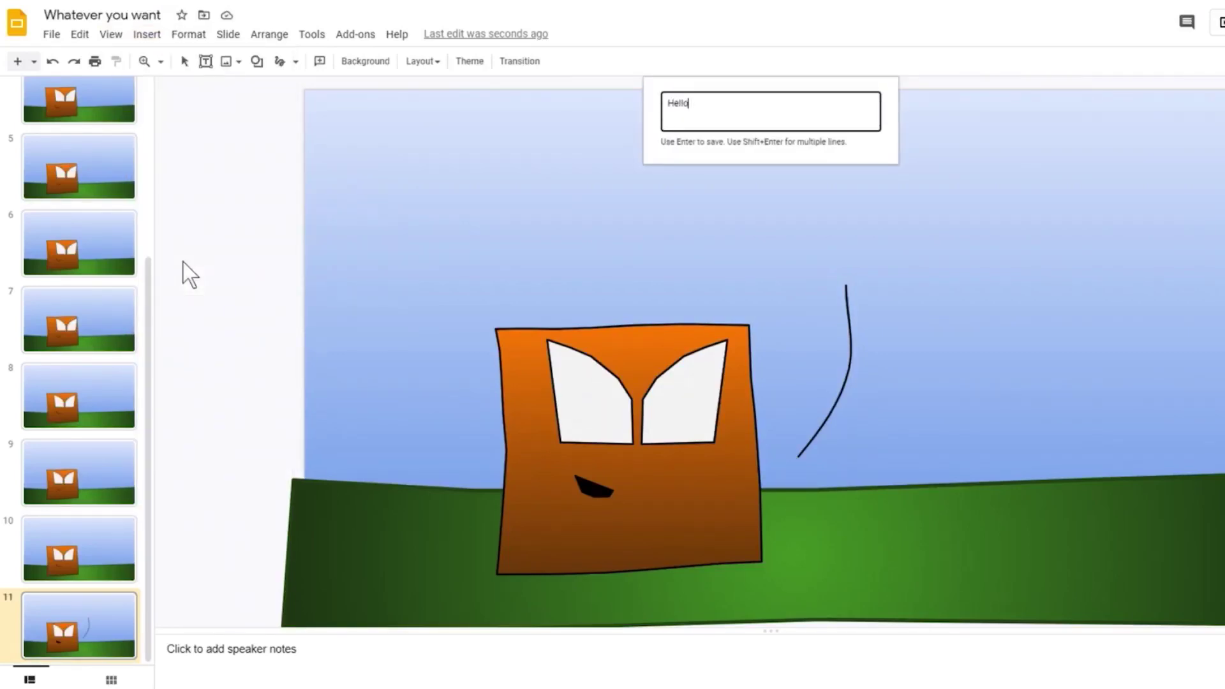
pyautogui.press('Return')
# Step: Style Hello in bold Combo font with a thicker black outline and an orange gradient fill
pyautogui.click(441, 60)
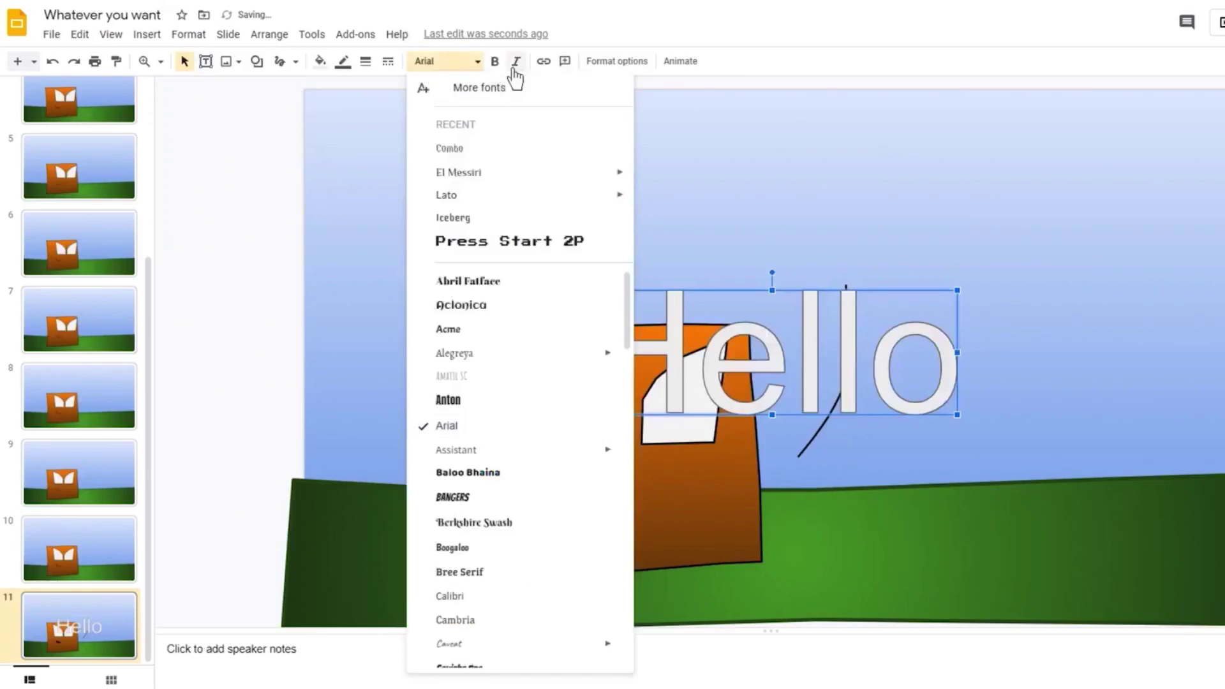
pyautogui.click(535, 148)
pyautogui.click(495, 60)
pyautogui.click(367, 64)
pyautogui.click(383, 88)
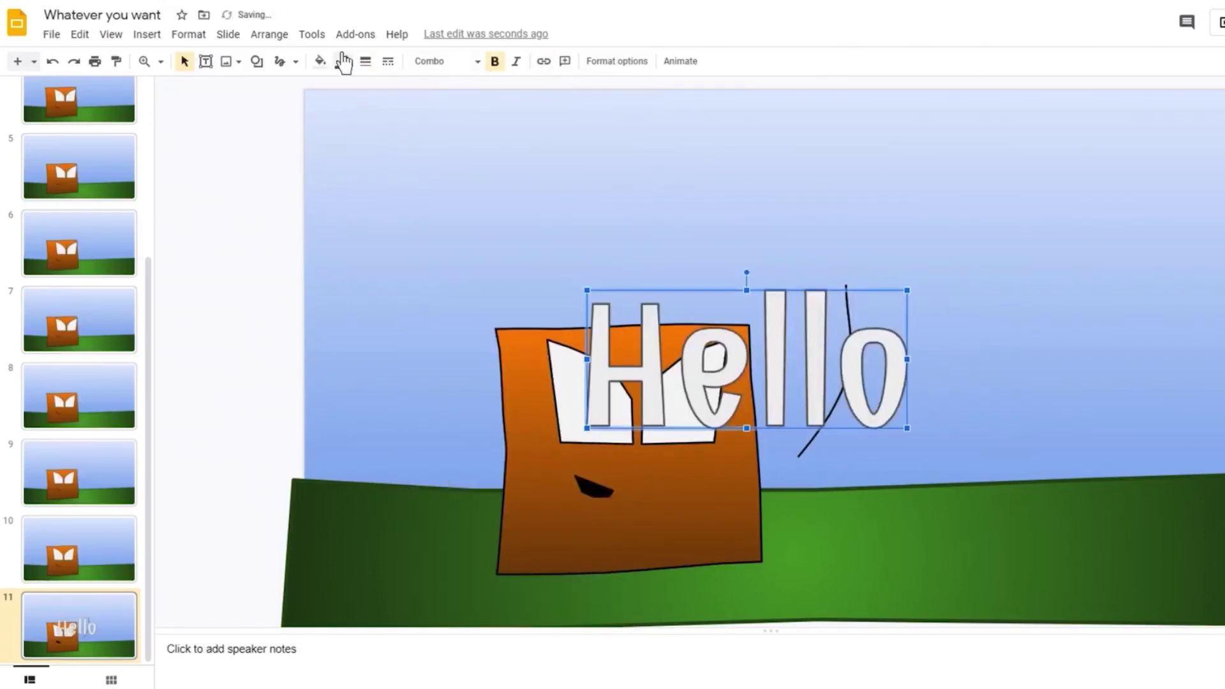
pyautogui.click(342, 61)
pyautogui.click(320, 61)
pyautogui.click(421, 89)
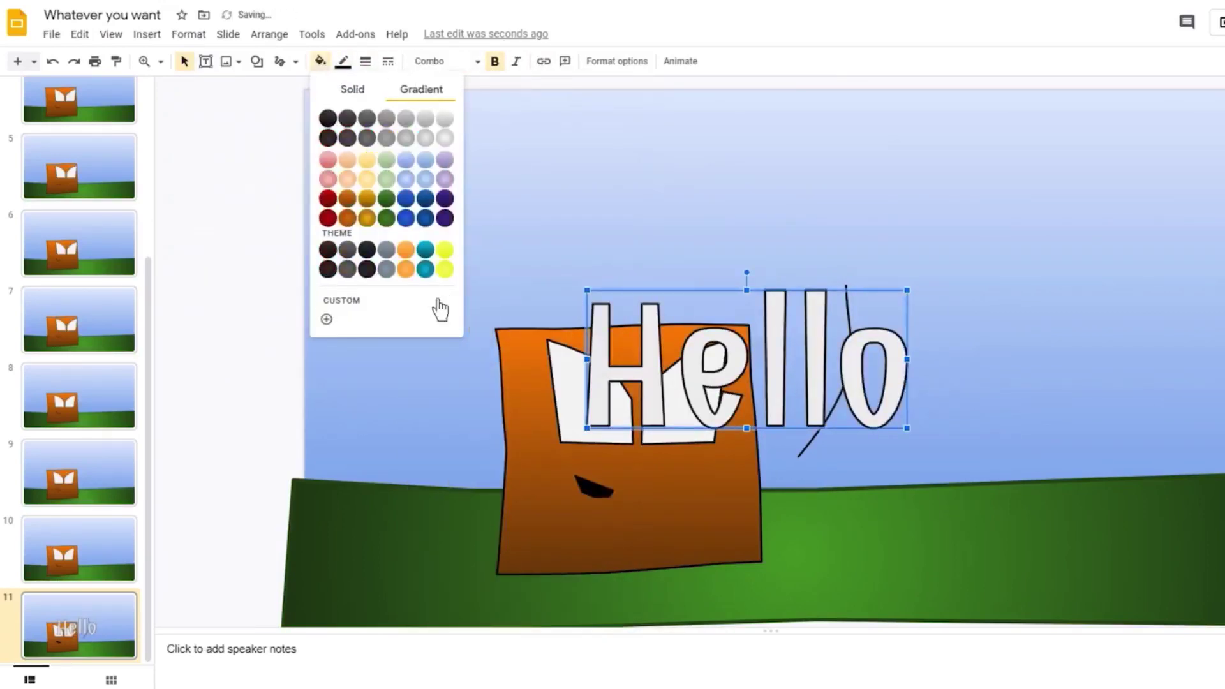
pyautogui.click(347, 217)
# Step: Shrink the Hello word art and move it over the orange character
pyautogui.moveTo(909, 295); pyautogui.dragTo(758, 355)
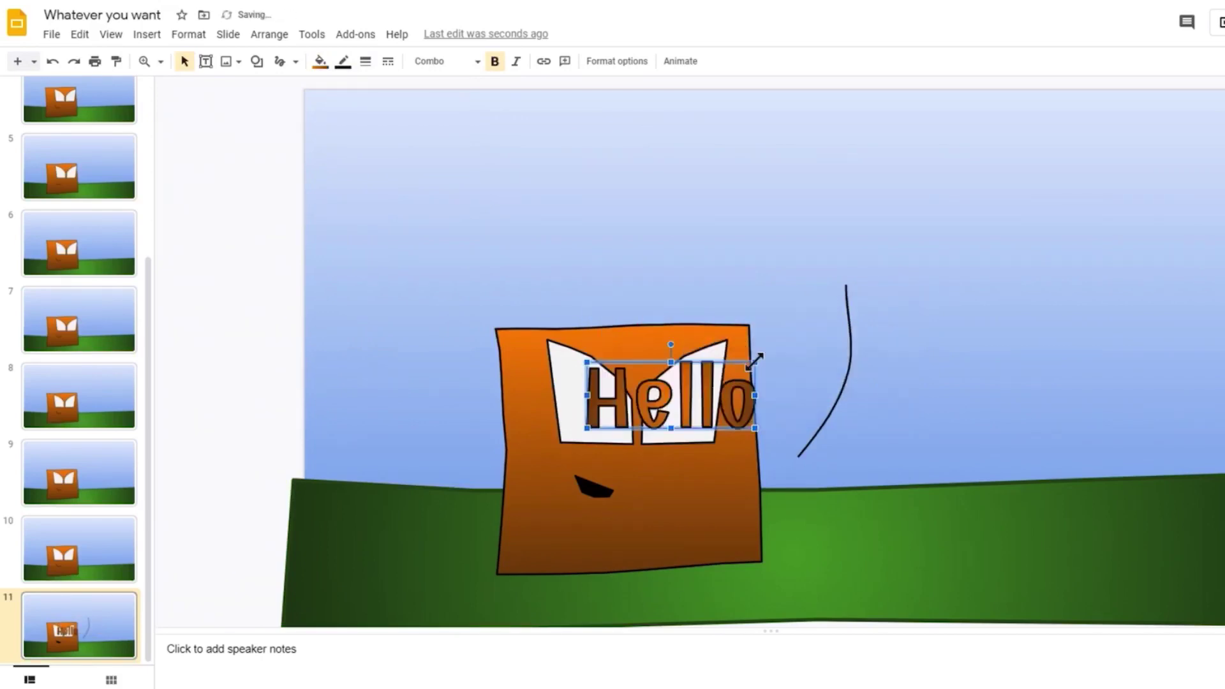
pyautogui.moveTo(709, 389); pyautogui.dragTo(893, 249)
pyautogui.scroll(2, 26, 214)
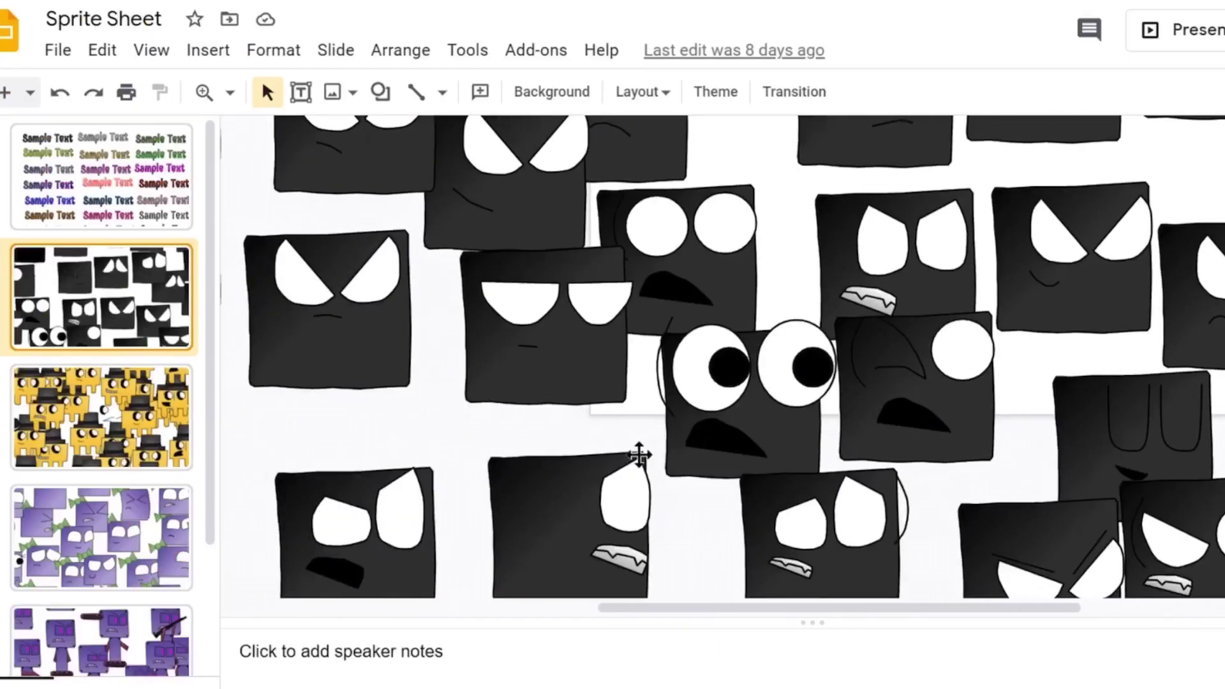
# Step: Select one of the black character sprites on the sprite sheet
pyautogui.scroll(-3, 635, 373)
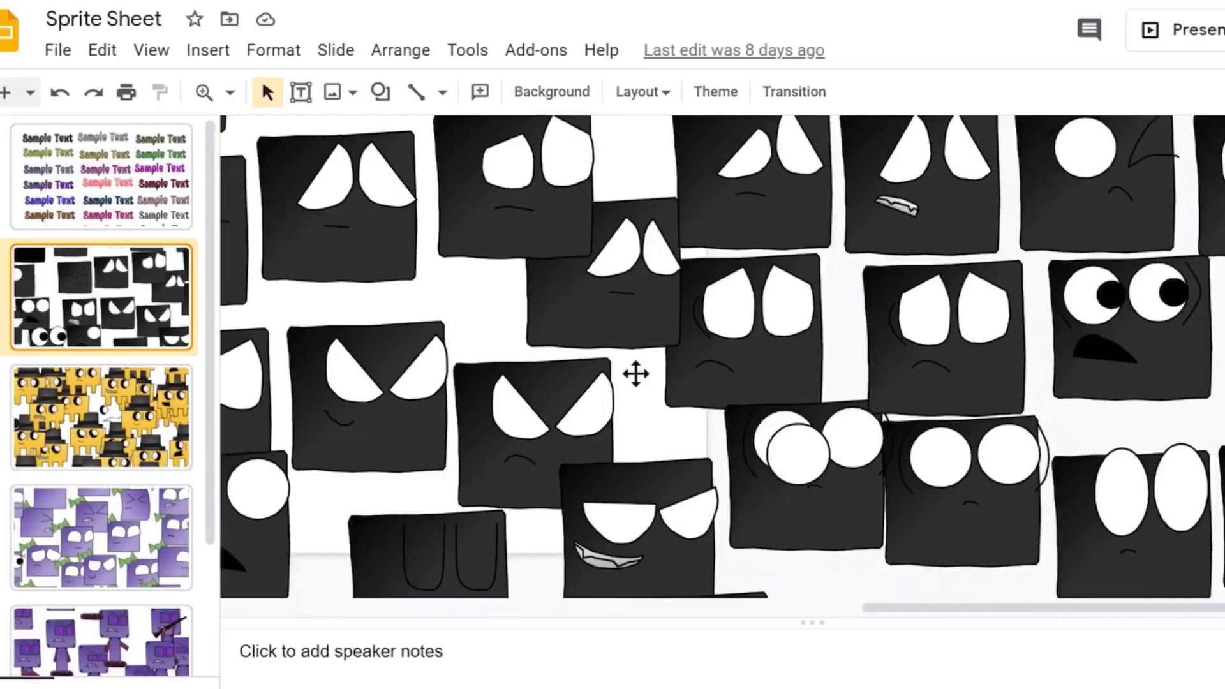
pyautogui.scroll(5, 636, 374)
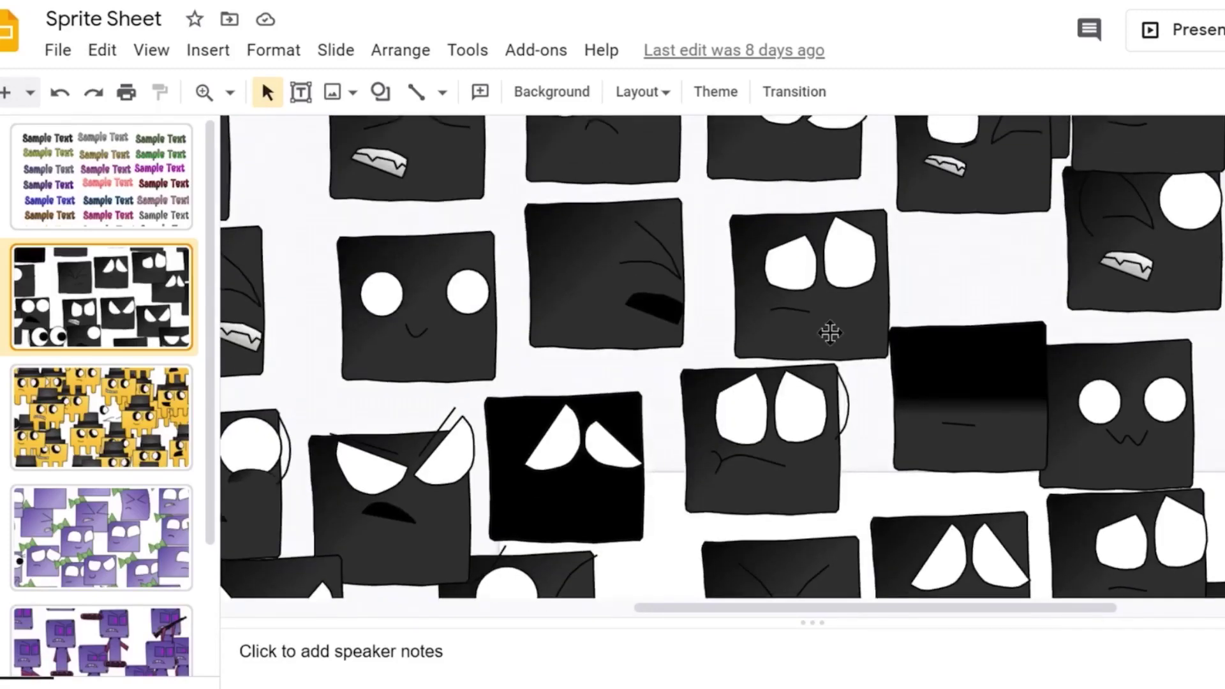
pyautogui.scroll(-1, 768, 465)
pyautogui.scroll(-1, 768, 466)
pyautogui.click(913, 448)
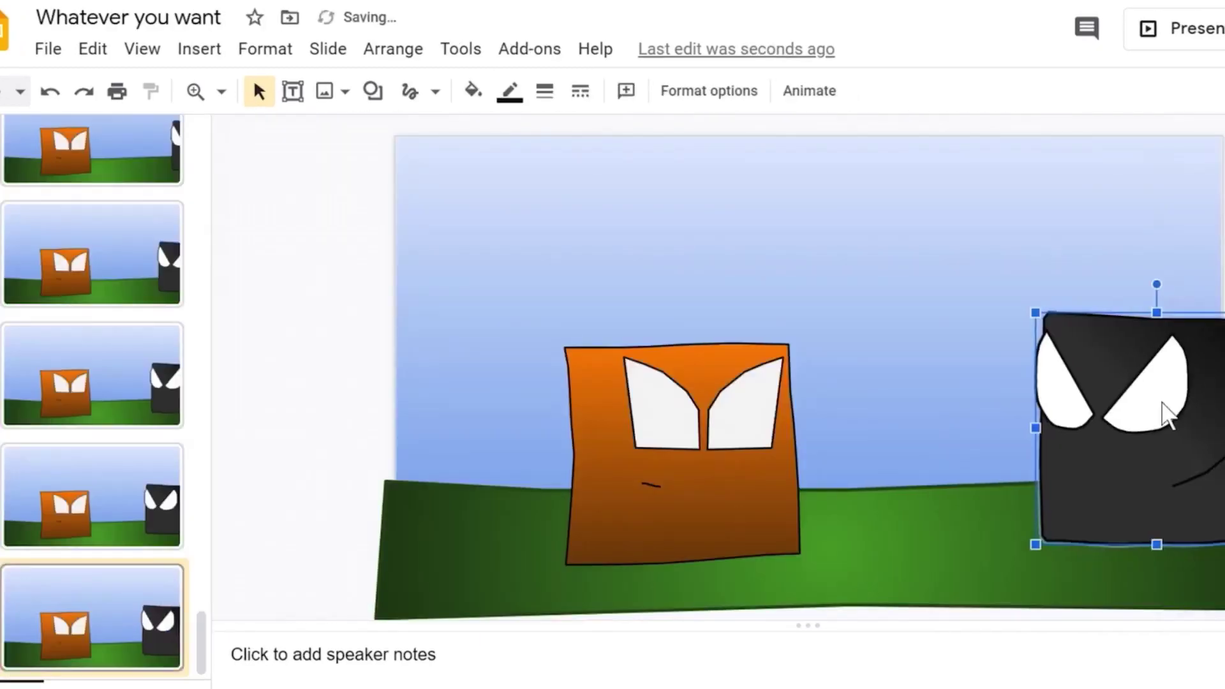
# Step: Shift the black character leftward on the final slides and step through them to check its movement
pyautogui.moveTo(1167, 418); pyautogui.dragTo(1149, 418)
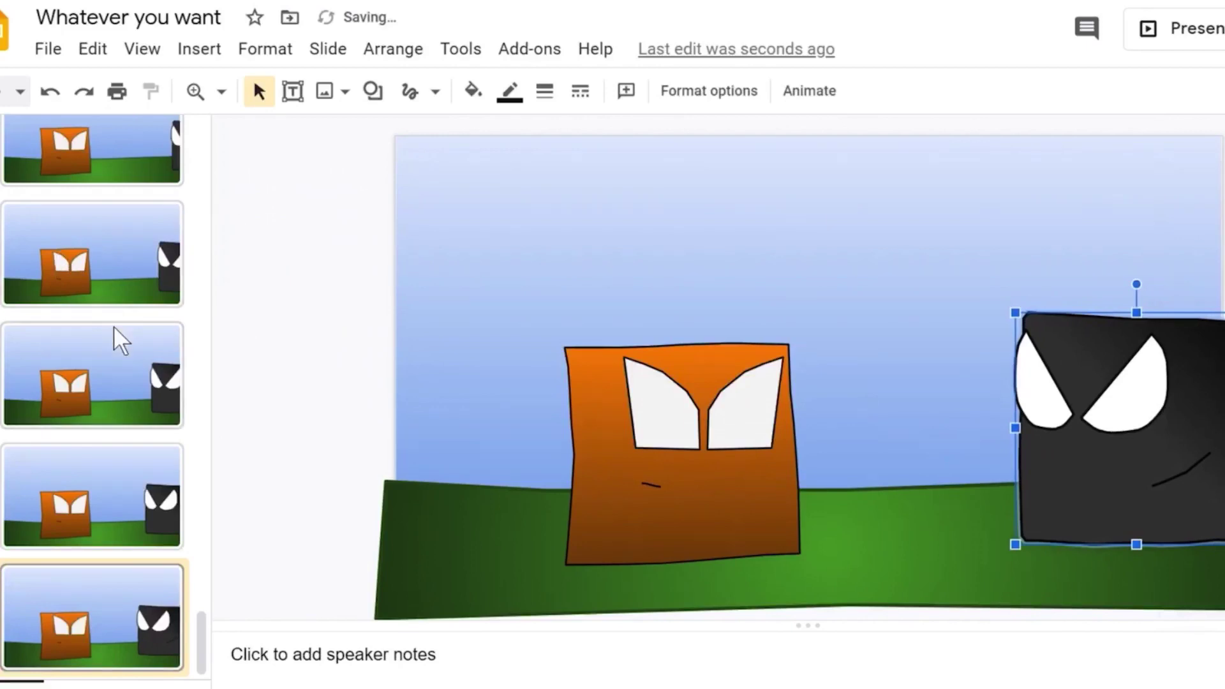
pyautogui.press('Escape')
pyautogui.moveTo(1063, 449); pyautogui.dragTo(1041, 456)
pyautogui.press('Up')
pyautogui.press('Down')
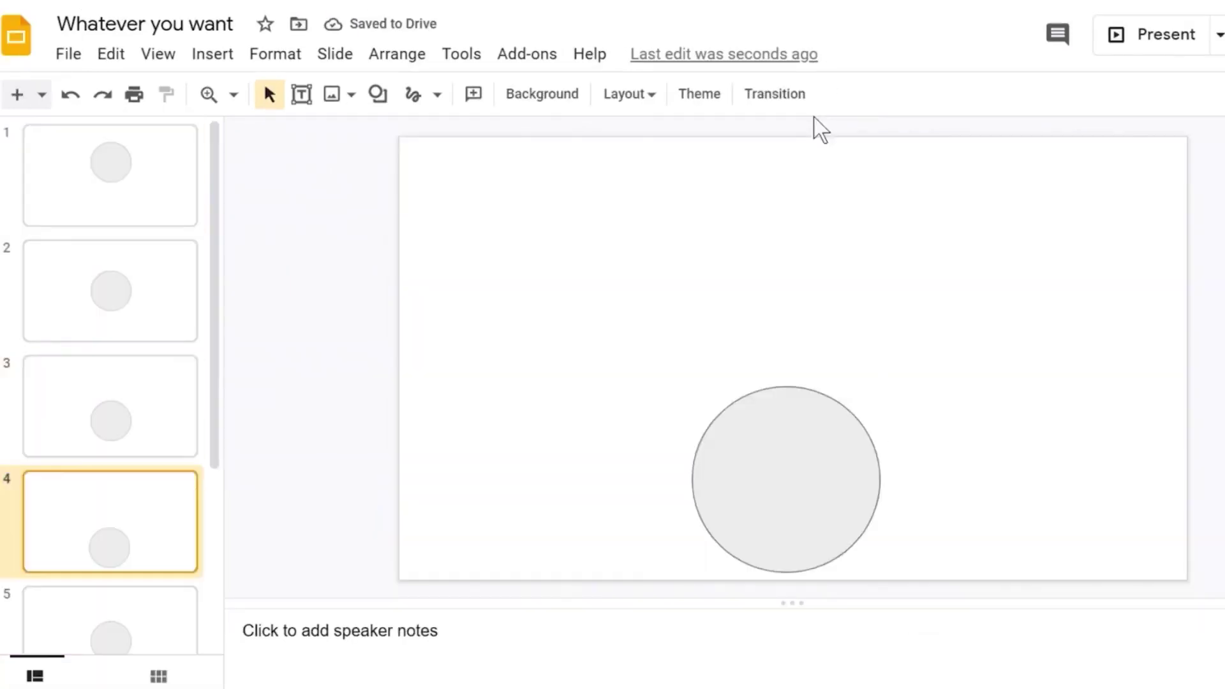
pyautogui.press('Down')
pyautogui.press('Down')
pyautogui.press('Down')
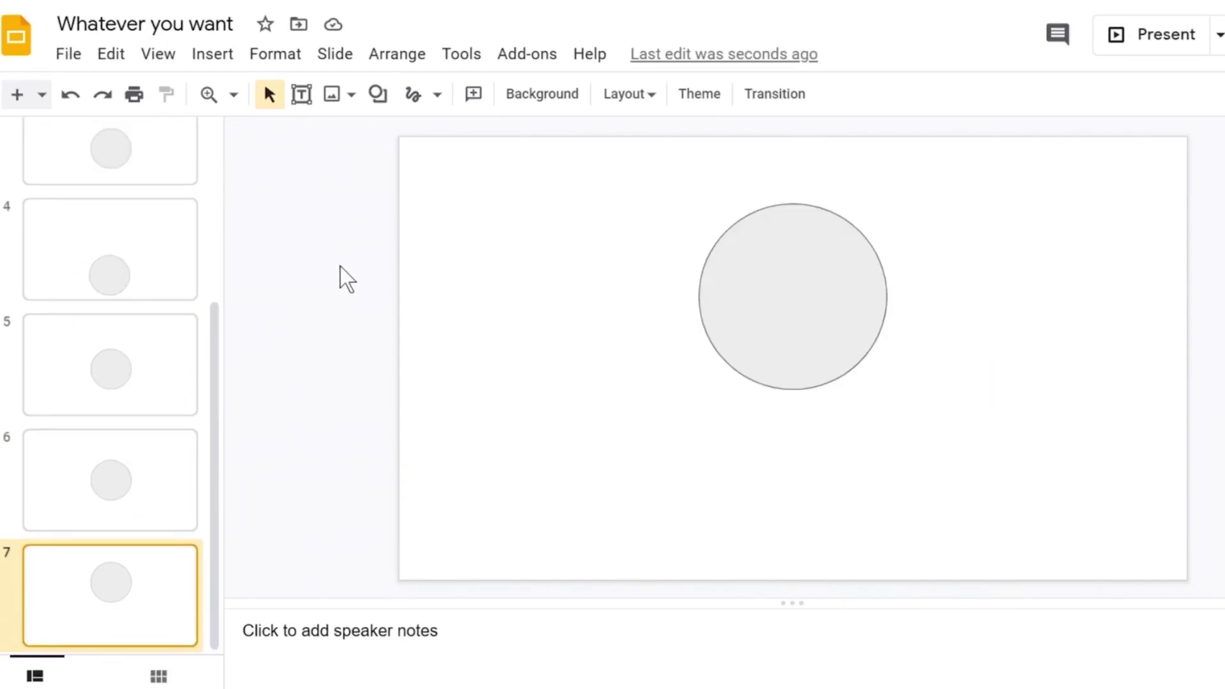
# Step: Flip up and down through the circle slides to preview the motion, ending on slide 9
pyautogui.press('Up')
pyautogui.press('Up')
pyautogui.press('Up')
pyautogui.press('Up')
pyautogui.press('Up')
pyautogui.press('Up')
pyautogui.press('Down')
pyautogui.press('Down')
pyautogui.press('Down')
pyautogui.press('Down')
pyautogui.press('Down')
pyautogui.press('Down')
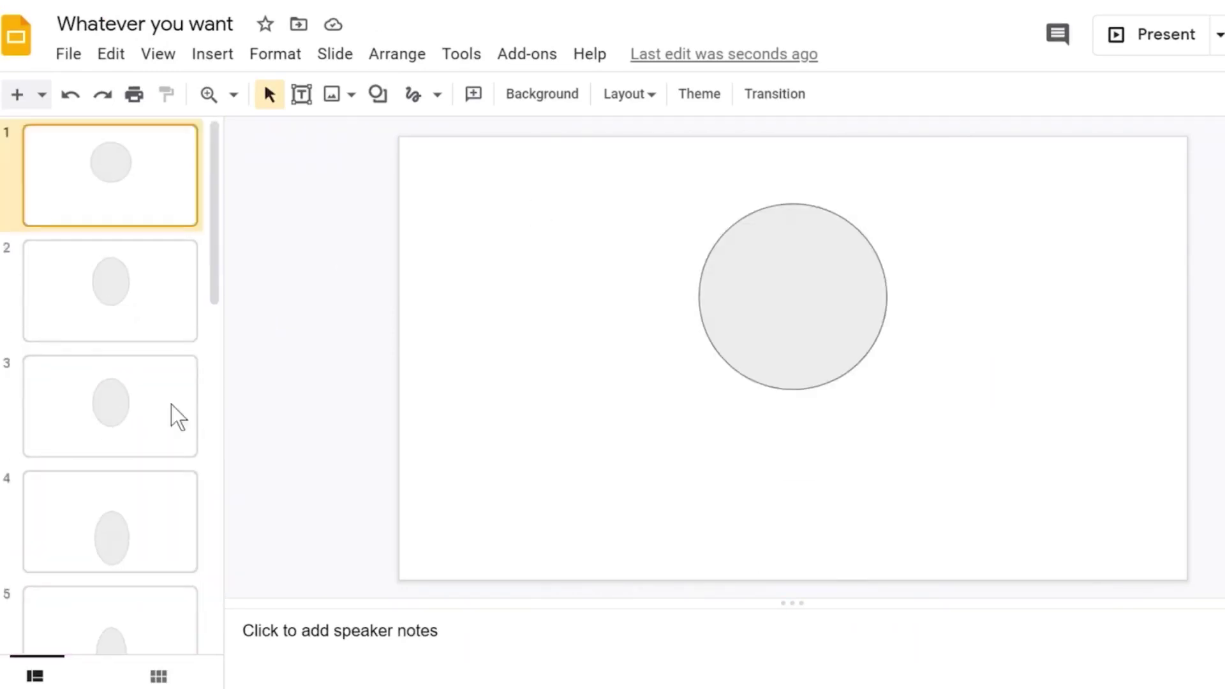
pyautogui.press('Down')
pyautogui.press('Down')
pyautogui.press('Down')
pyautogui.press('Down')
pyautogui.press('Down')
pyautogui.press('Down')
pyautogui.press('Down')
pyautogui.press('Down')
pyautogui.press('Down')
pyautogui.press('Down')
pyautogui.press('Down')
pyautogui.press('Down')
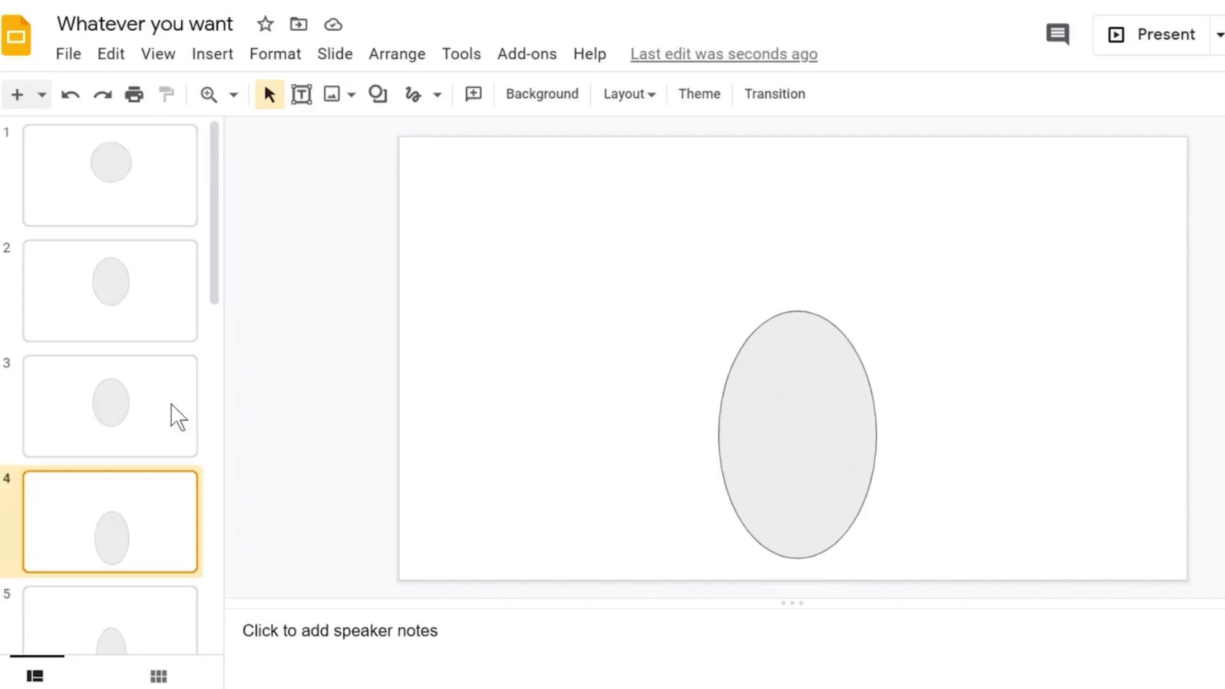
pyautogui.press('Up')
pyautogui.press('Up')
pyautogui.press('Up')
pyautogui.press('Up')
pyautogui.press('Up')
pyautogui.press('Up')
pyautogui.press('Up')
pyautogui.press('Up')
pyautogui.press('Up')
pyautogui.press('Up')
pyautogui.press('Up')
pyautogui.press('Up')
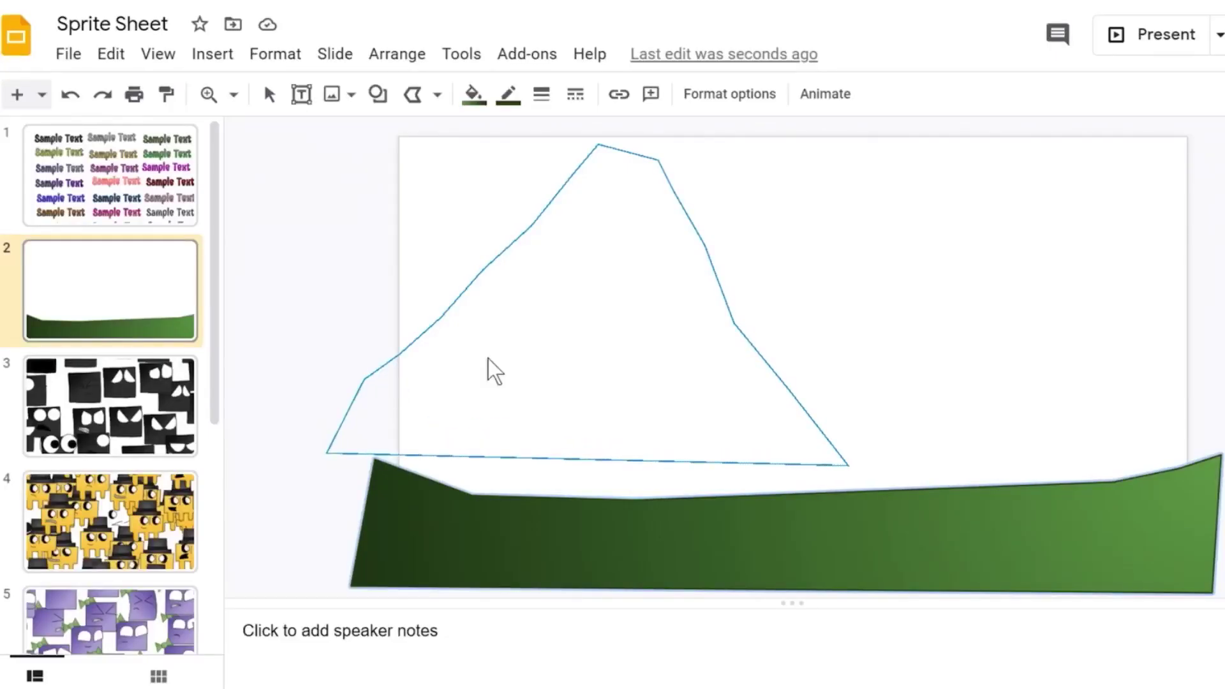
# Step: Move the mountain onto the ground, send it behind the ground, and give it a grey outline and gradient fill
pyautogui.moveTo(488, 359); pyautogui.dragTo(536, 423)
pyautogui.hotkey('ctrl', 'Down')
pyautogui.click(508, 95)
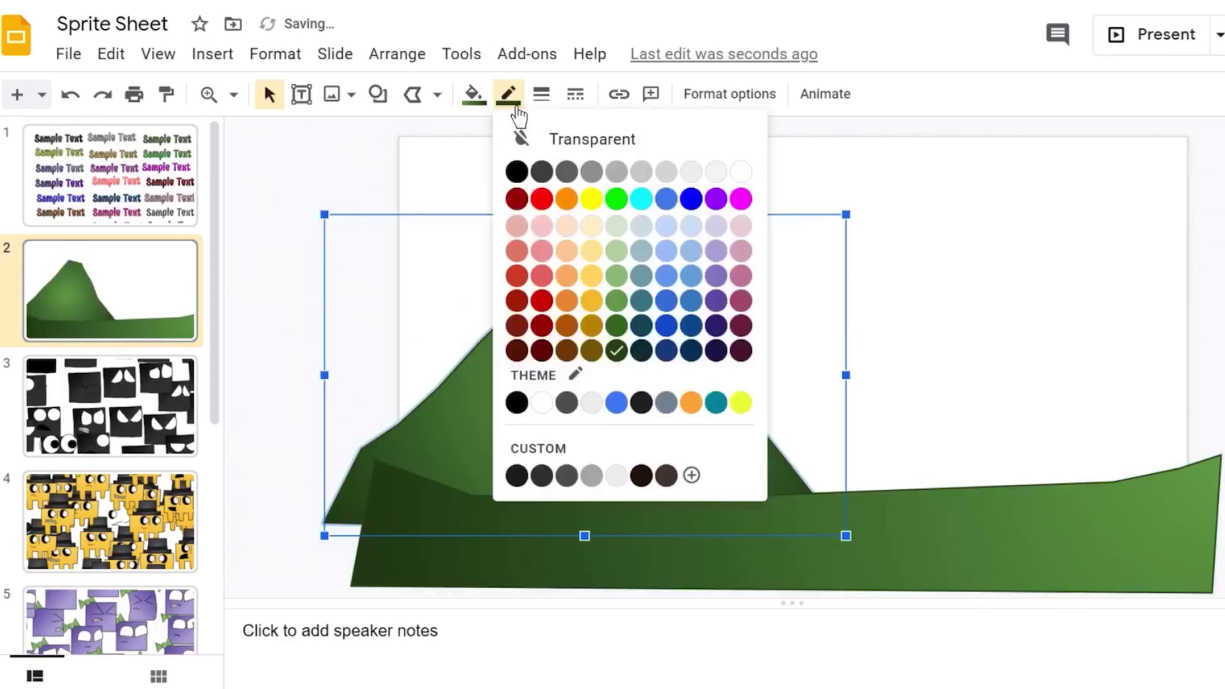
pyautogui.click(549, 171)
pyautogui.click(473, 95)
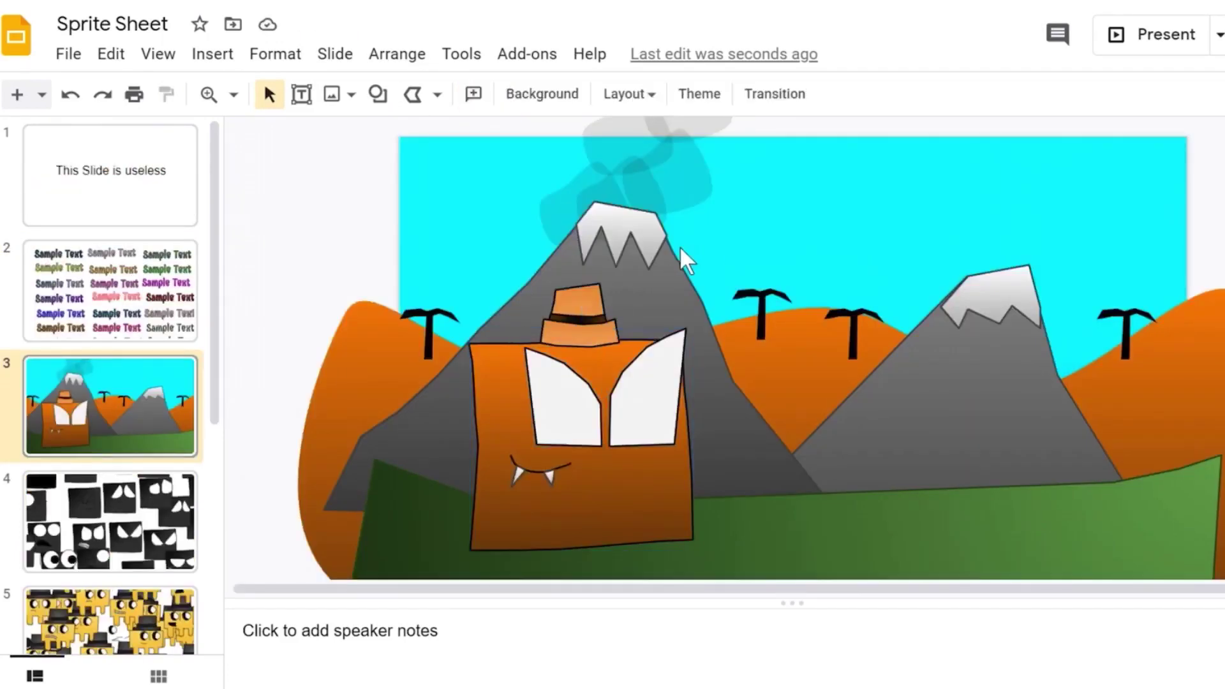
pyautogui.click(649, 156)
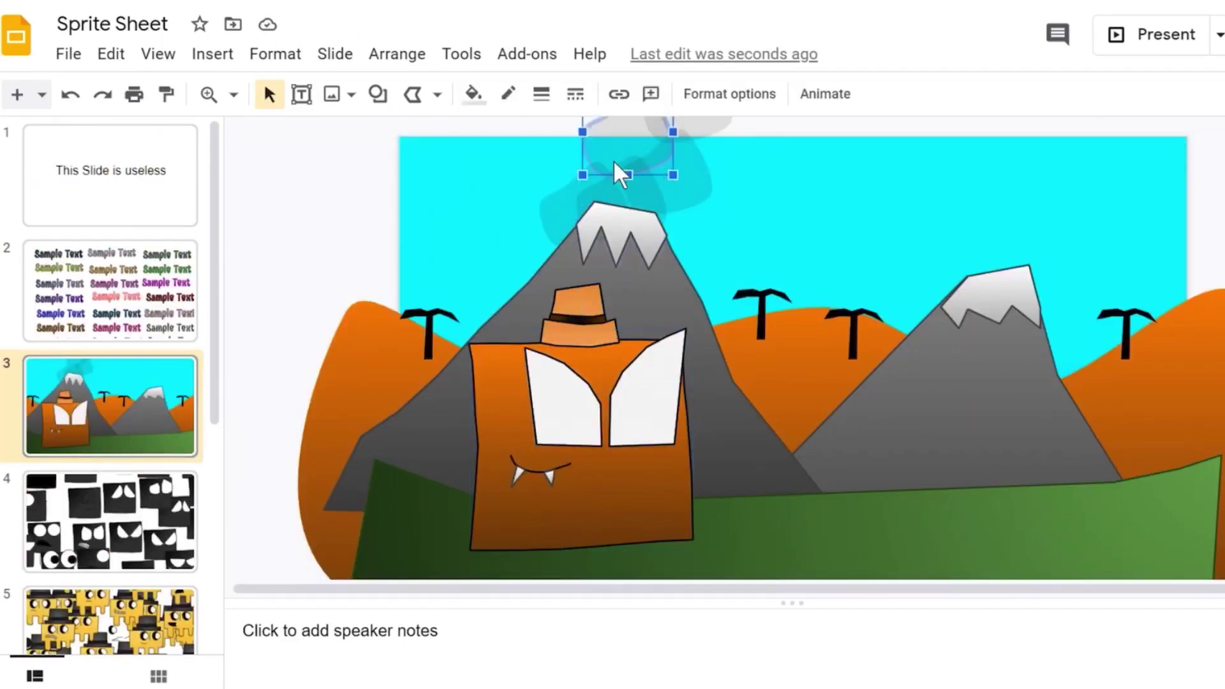
# Step: Zoom the view out to 50% to see the whole mountain scene
pyautogui.click(234, 95)
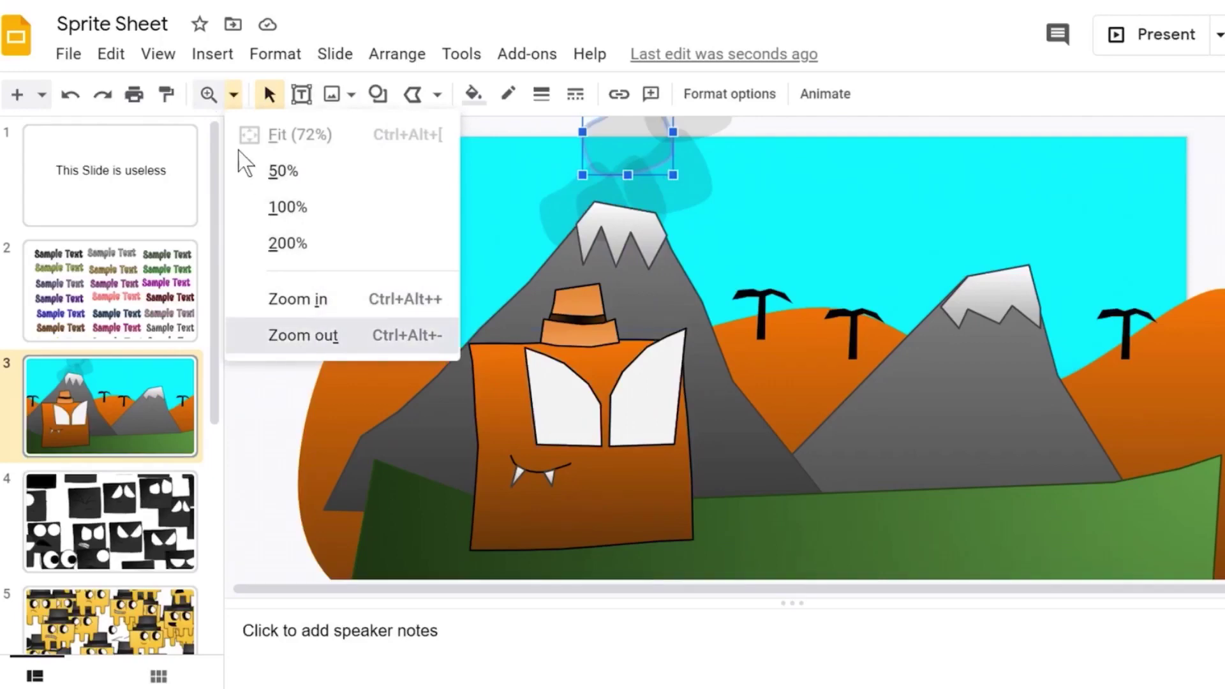
pyautogui.click(242, 169)
pyautogui.click(233, 95)
# Step: Fit the slide to the window and flip forward through the UltimateFate animation slides to the jungle scene
pyautogui.click(263, 137)
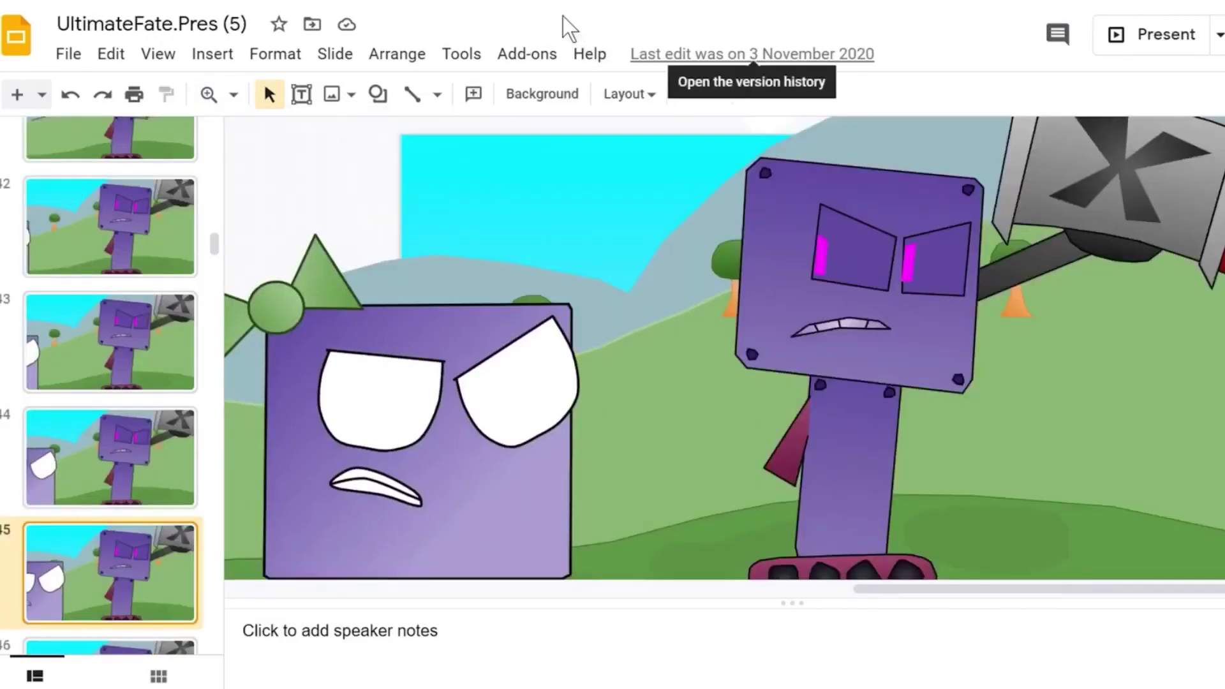
pyautogui.press('Down')
pyautogui.press('Down')
pyautogui.press('Down')
pyautogui.press('Down')
pyautogui.press('Down')
pyautogui.press('Down')
pyautogui.press('Down')
pyautogui.press('Down')
pyautogui.press('Down')
pyautogui.press('Down')
pyautogui.press('Down')
pyautogui.press('Down')
pyautogui.press('Down')
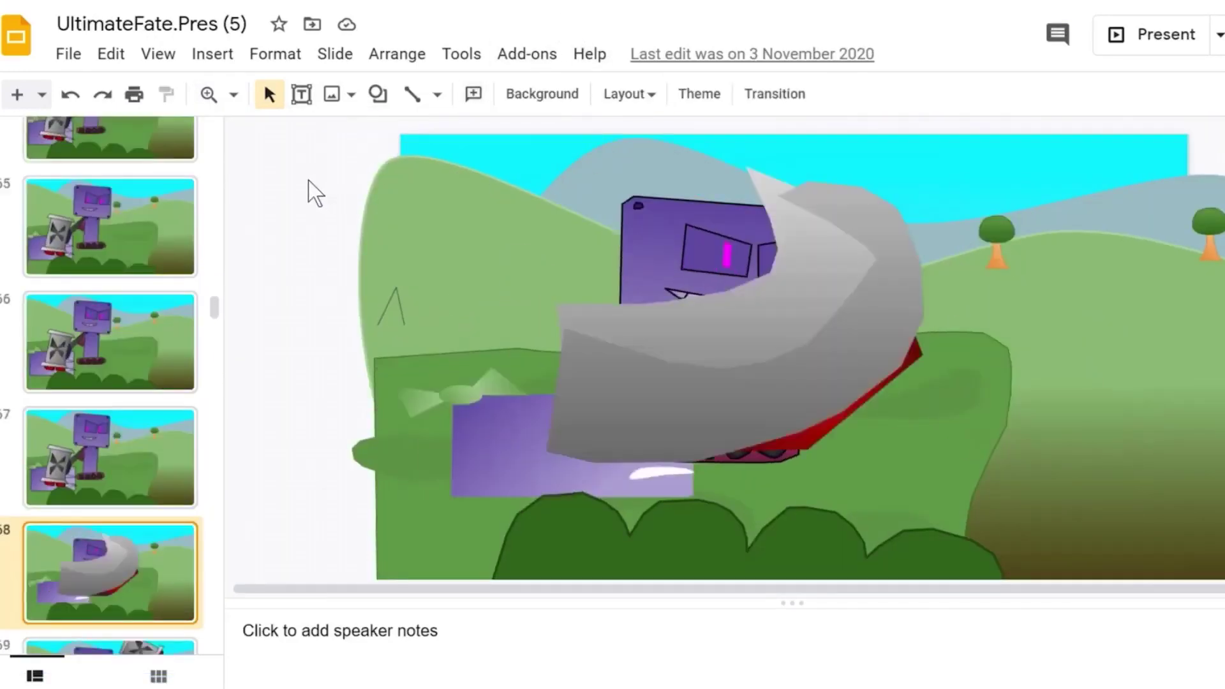
pyautogui.press('Down')
pyautogui.press('Down')
pyautogui.press('Down')
pyautogui.press('Down')
pyautogui.press('Down')
pyautogui.press('Down')
pyautogui.press('Down')
pyautogui.press('Down')
pyautogui.press('Down')
pyautogui.press('Down')
pyautogui.press('Down')
pyautogui.press('Down')
pyautogui.press('Down')
pyautogui.press('Down')
pyautogui.press('Down')
pyautogui.press('Down')
pyautogui.press('Down')
pyautogui.press('Down')
pyautogui.press('Down')
pyautogui.press('Down')
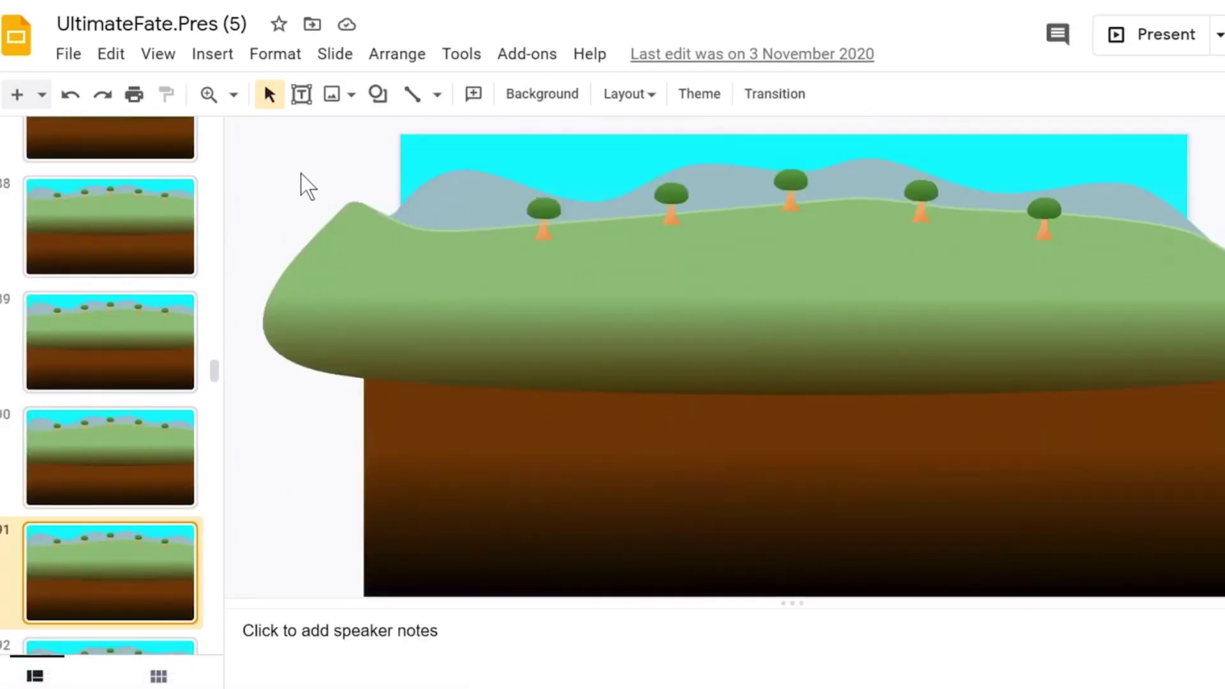
pyautogui.press('Down')
pyautogui.press('Down')
pyautogui.press('Down')
pyautogui.press('Down')
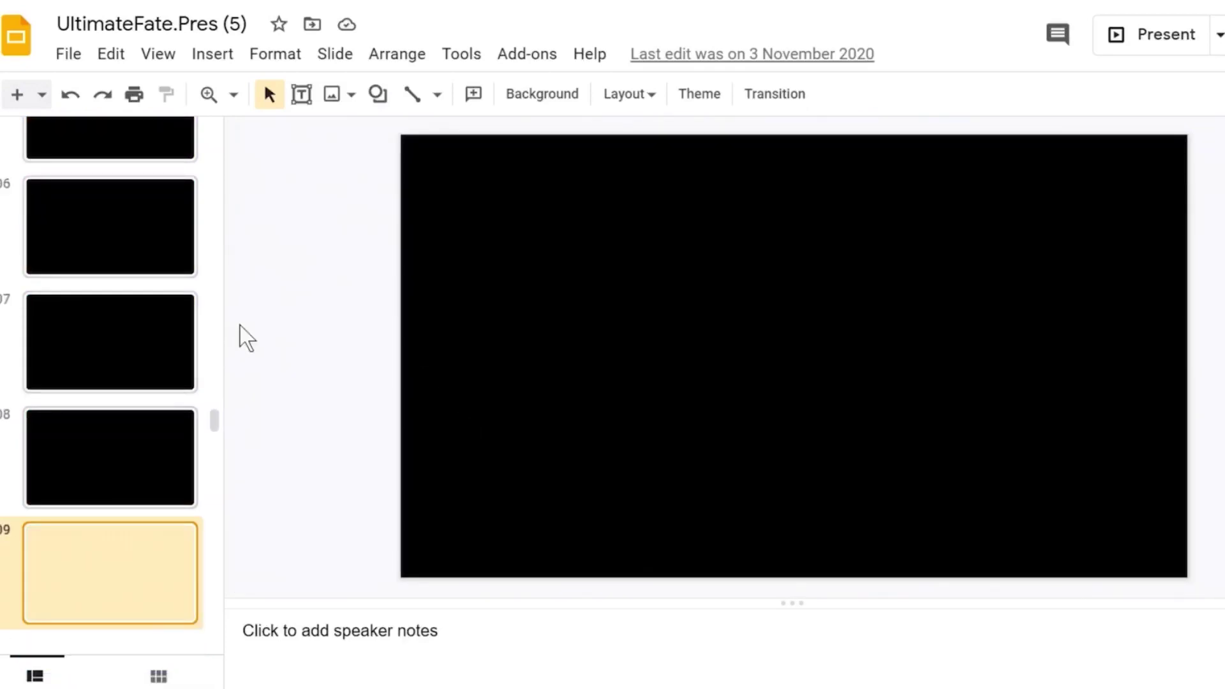
pyautogui.press('Down')
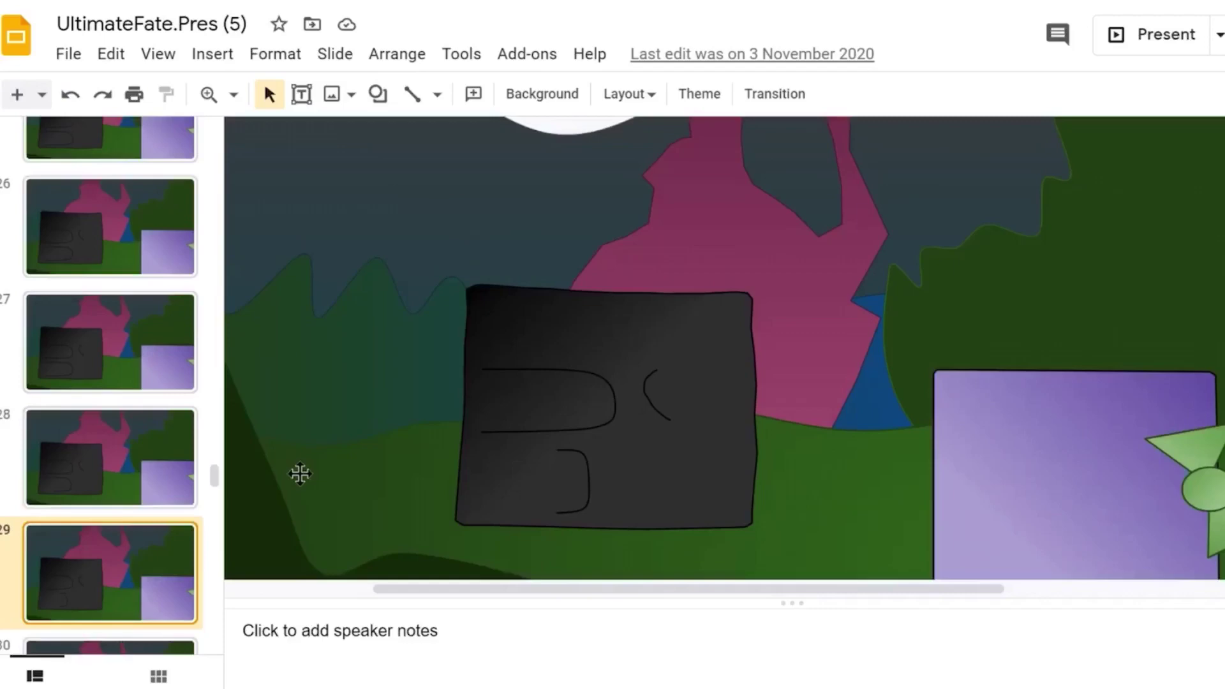